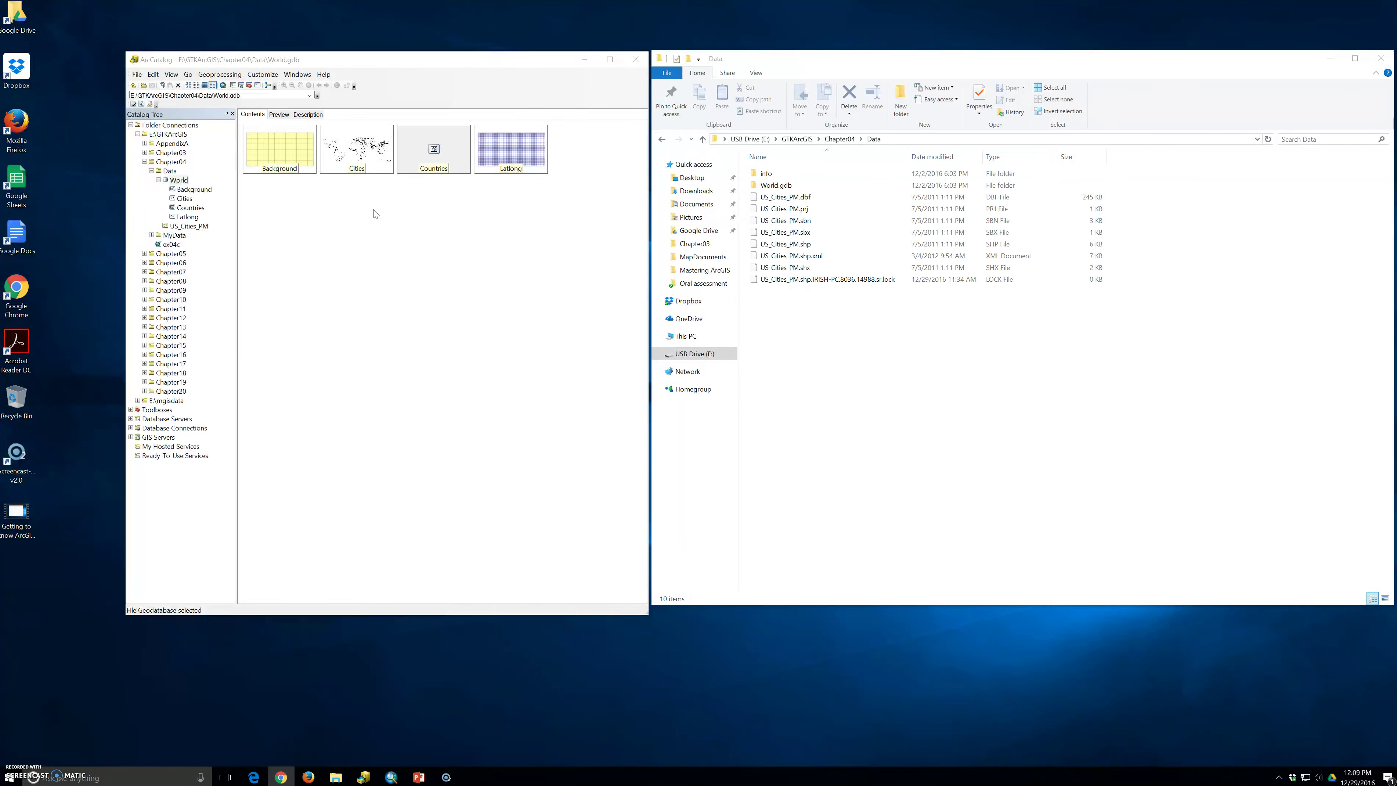
- Preview the geography of the Countries, Cities and Latlong feature classes in the World geodatabase, ending on Countries
left_click(373, 213)
left_click(364, 223)
left_click(358, 223)
left_click(191, 207)
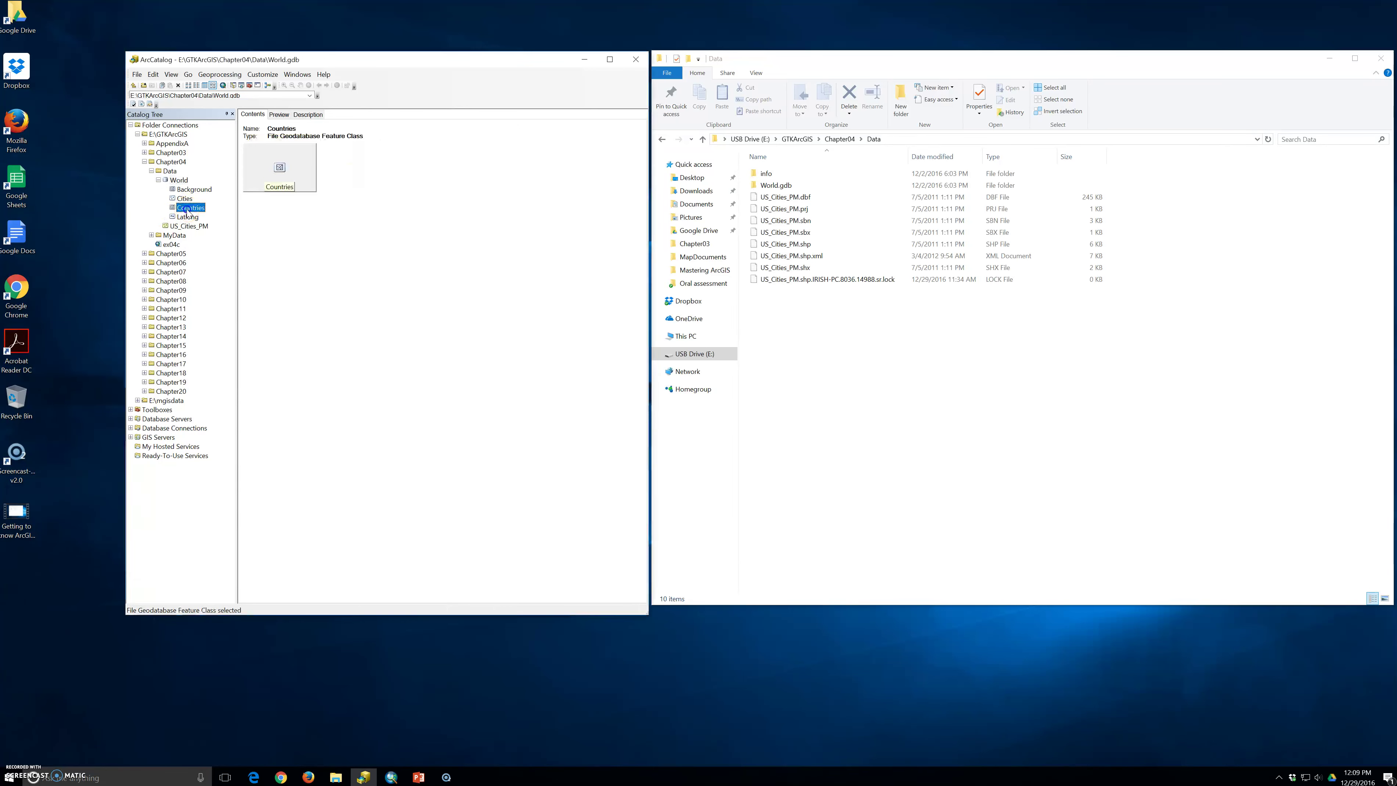
left_click(279, 114)
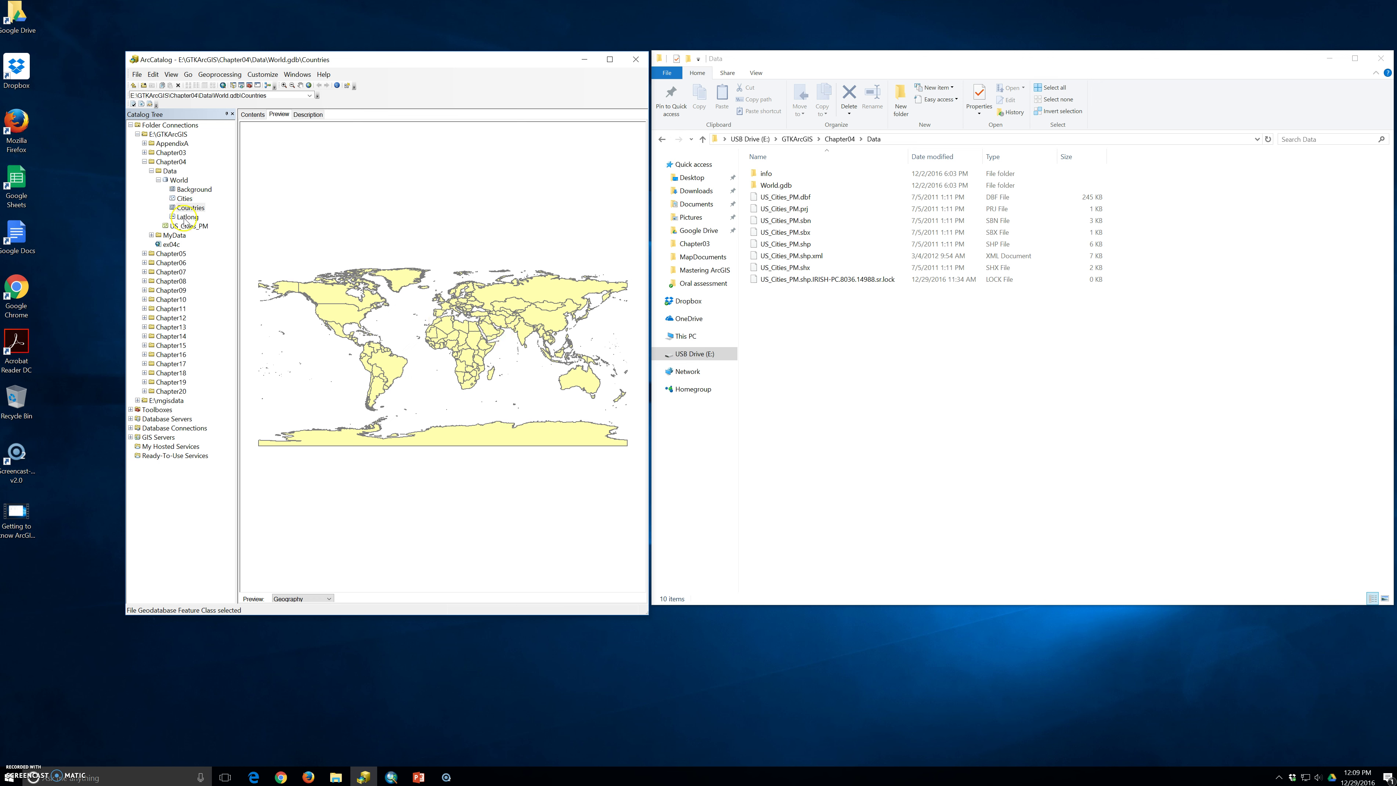
left_click(185, 199)
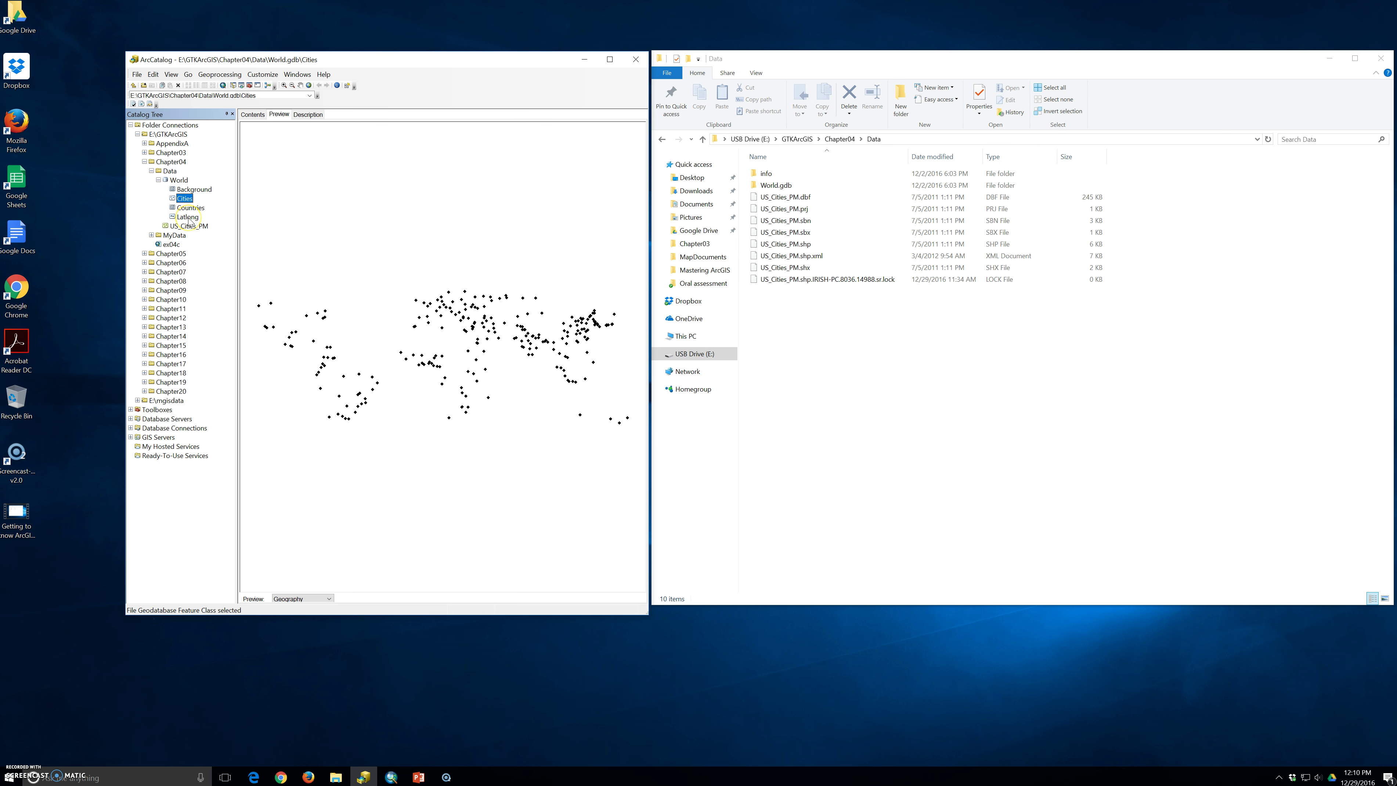
left_click(188, 218)
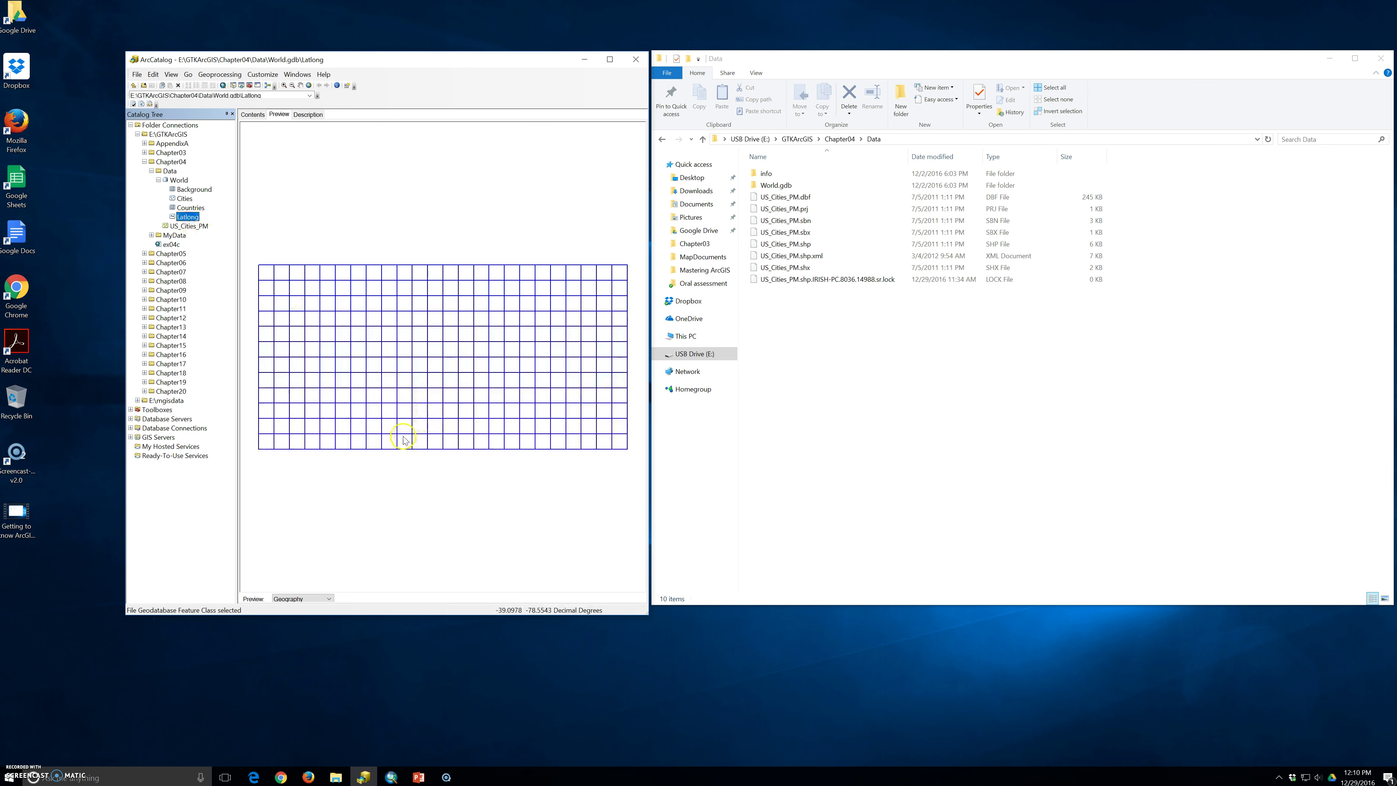
left_click(191, 207)
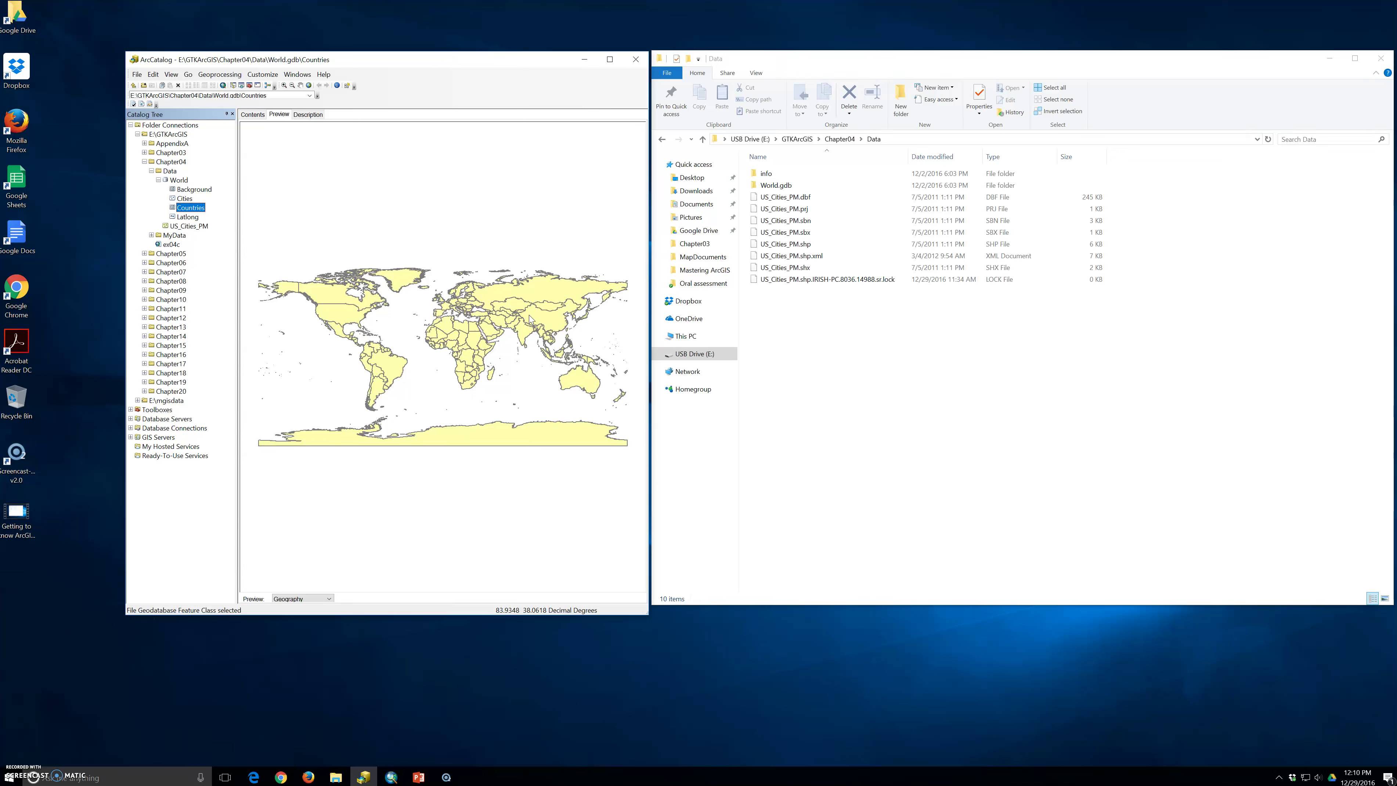
- Widen the catalog window to enlarge the Countries preview and look at the available preview types
left_click(512, 333)
left_click(224, 86)
left_click_drag(649, 355, 975, 355)
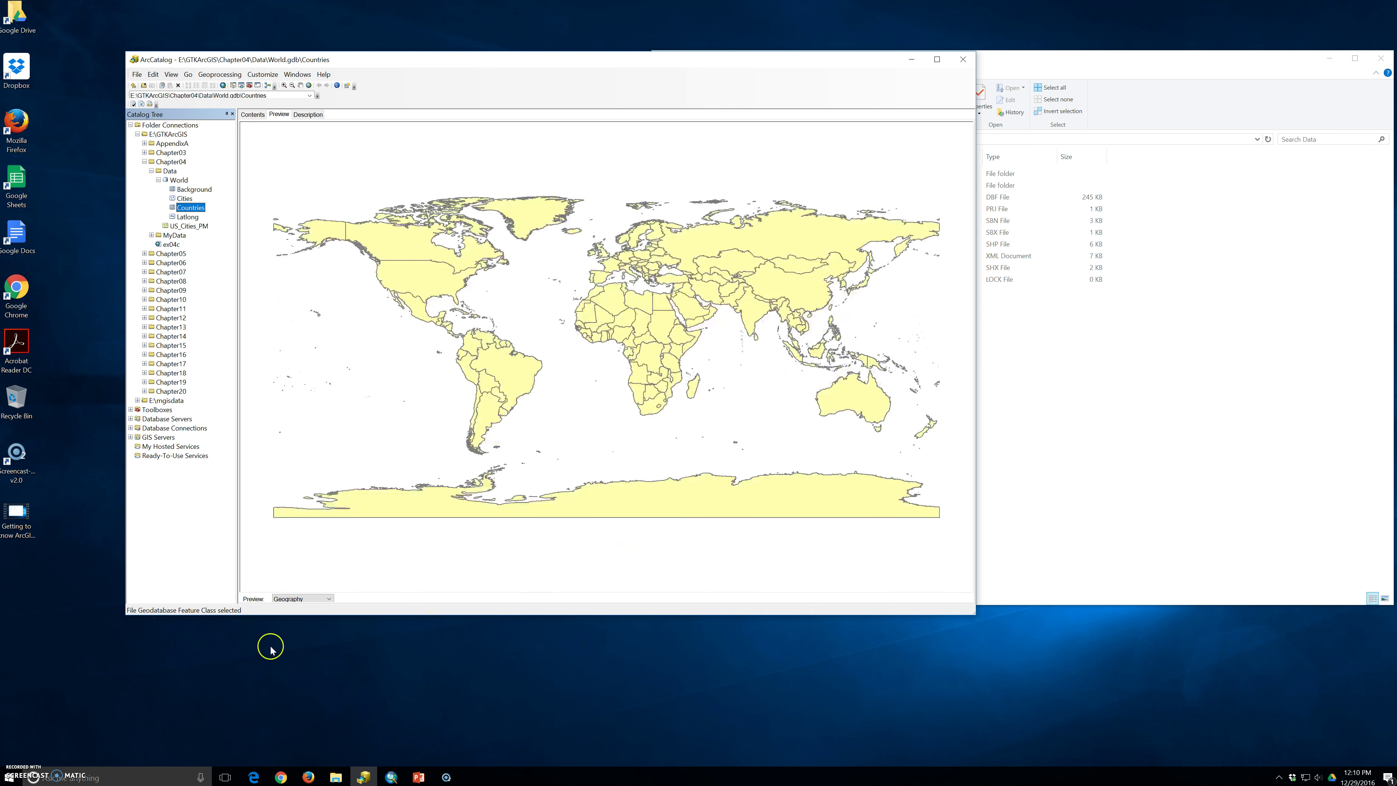
left_click(303, 598)
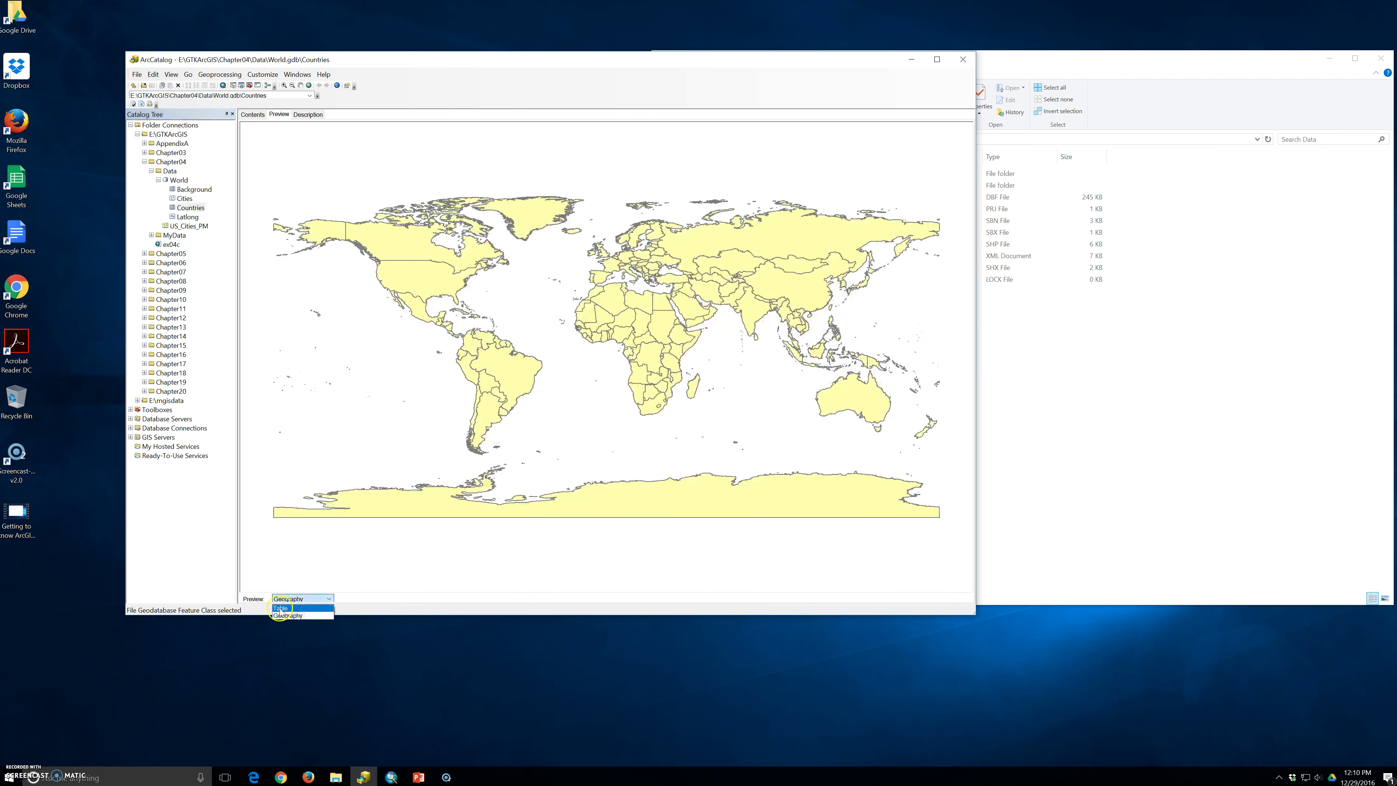
left_click(255, 602)
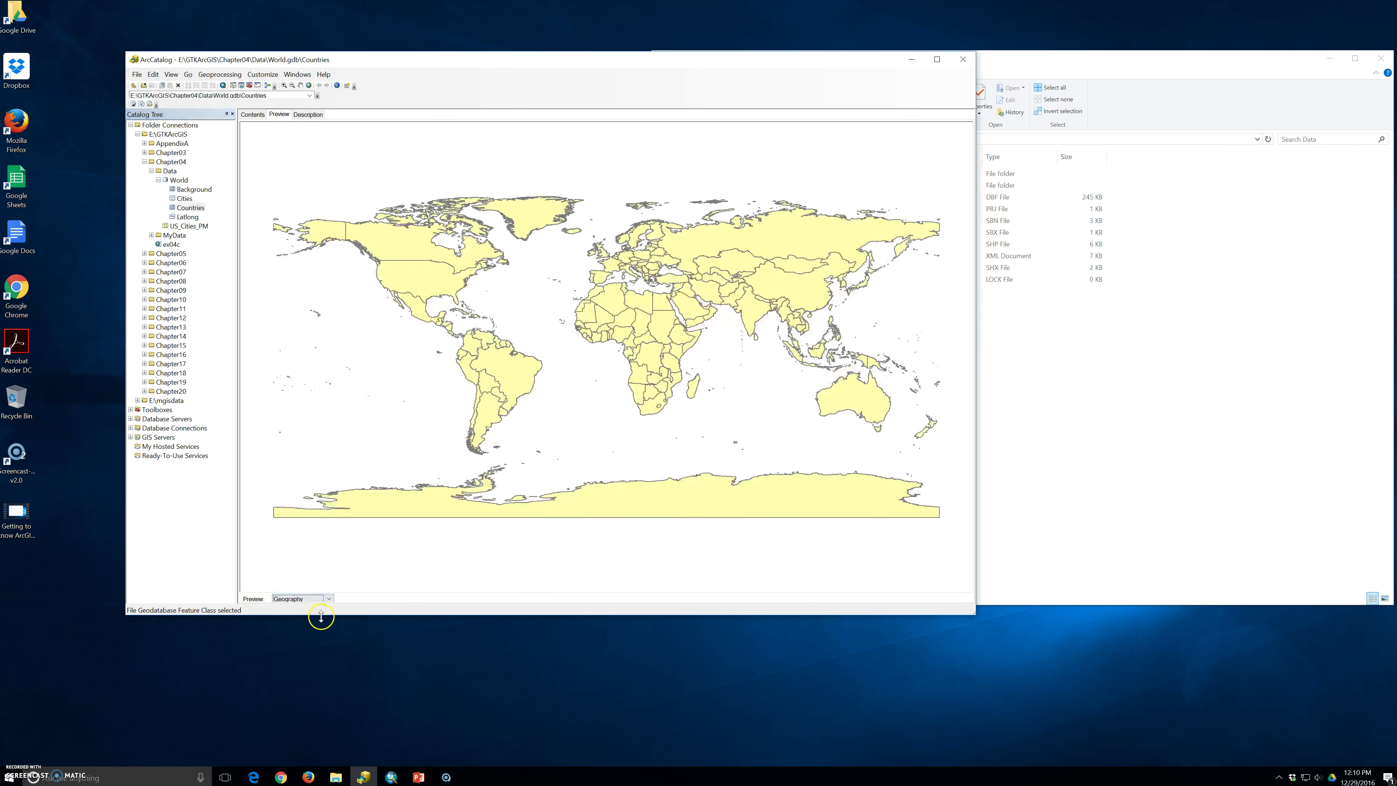
- Check the Table and Geography preview options for Countries with the window temporarily made taller
left_click_drag(319, 617, 319, 683)
left_click(329, 665)
left_click(311, 676)
left_click(329, 666)
left_click(316, 676)
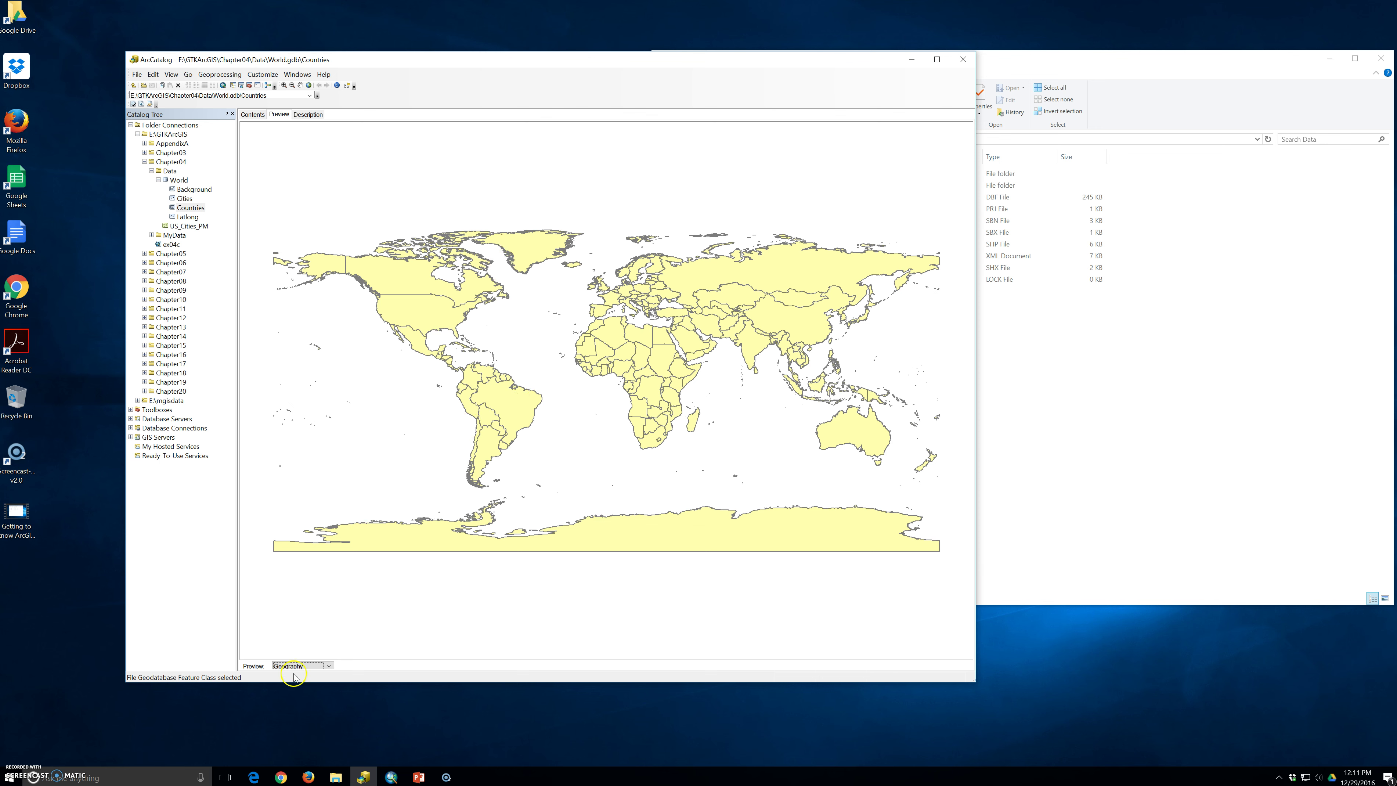
left_click_drag(286, 684, 298, 605)
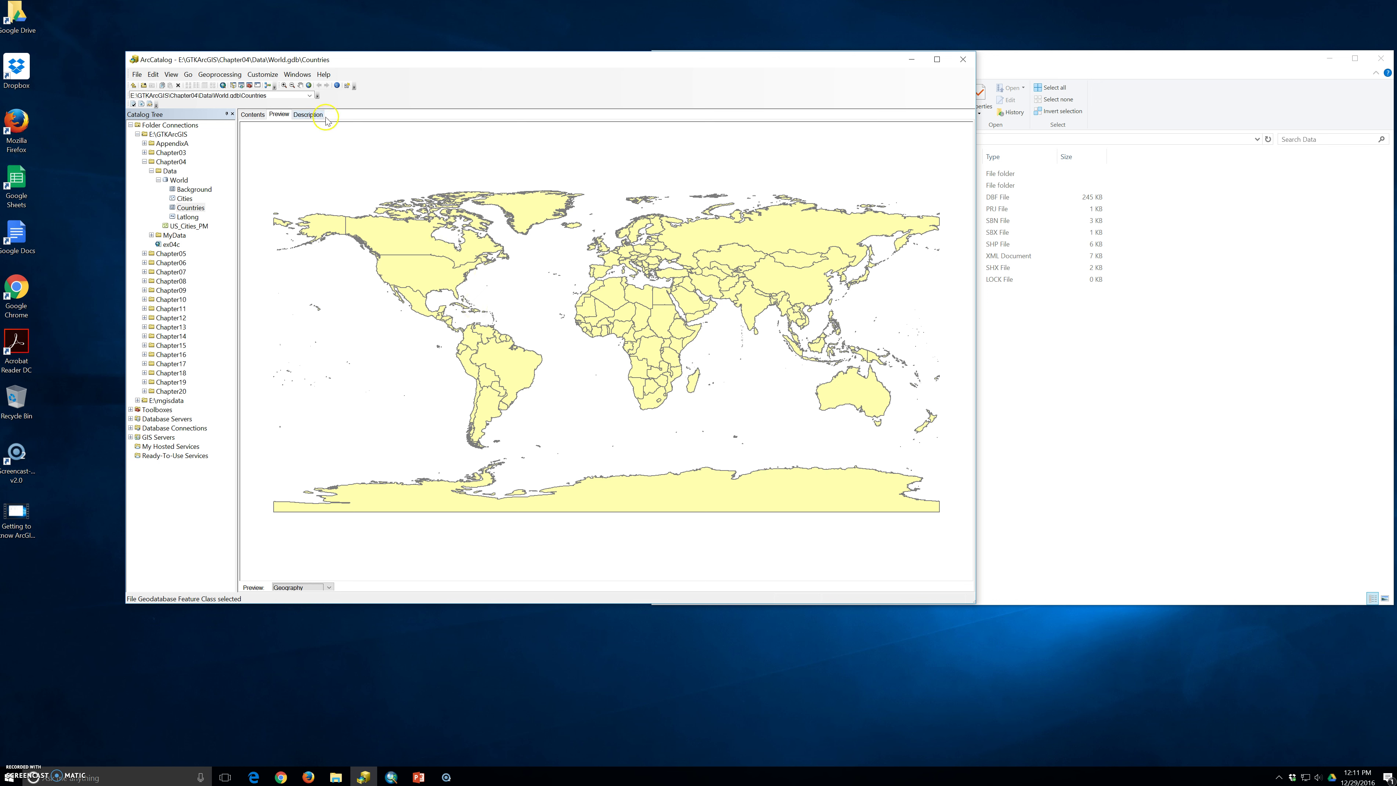
- Create a thumbnail from the Countries geography preview and check it in the contents of the World geodatabase
left_click(348, 86)
left_click(258, 119)
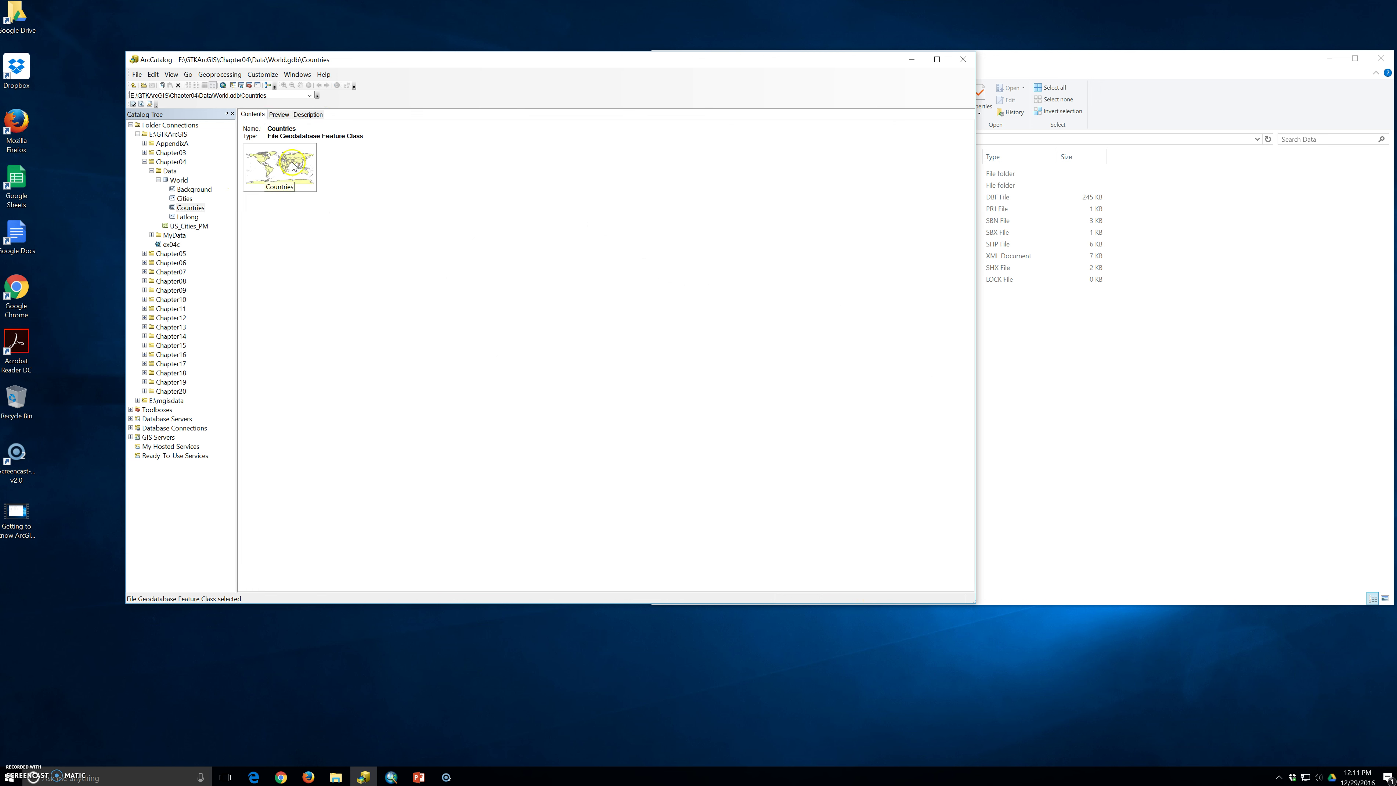
left_click(181, 182)
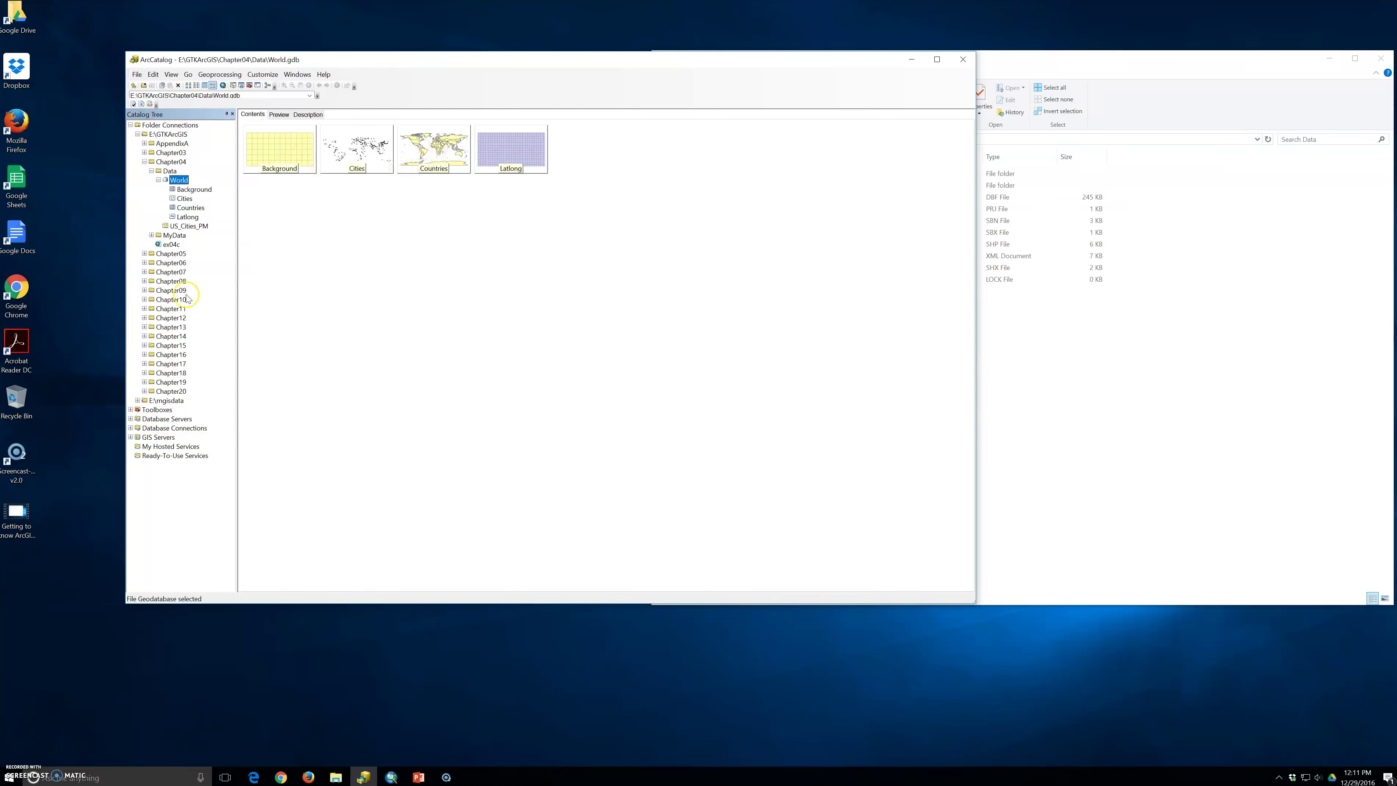
left_click(193, 209)
left_click(312, 194)
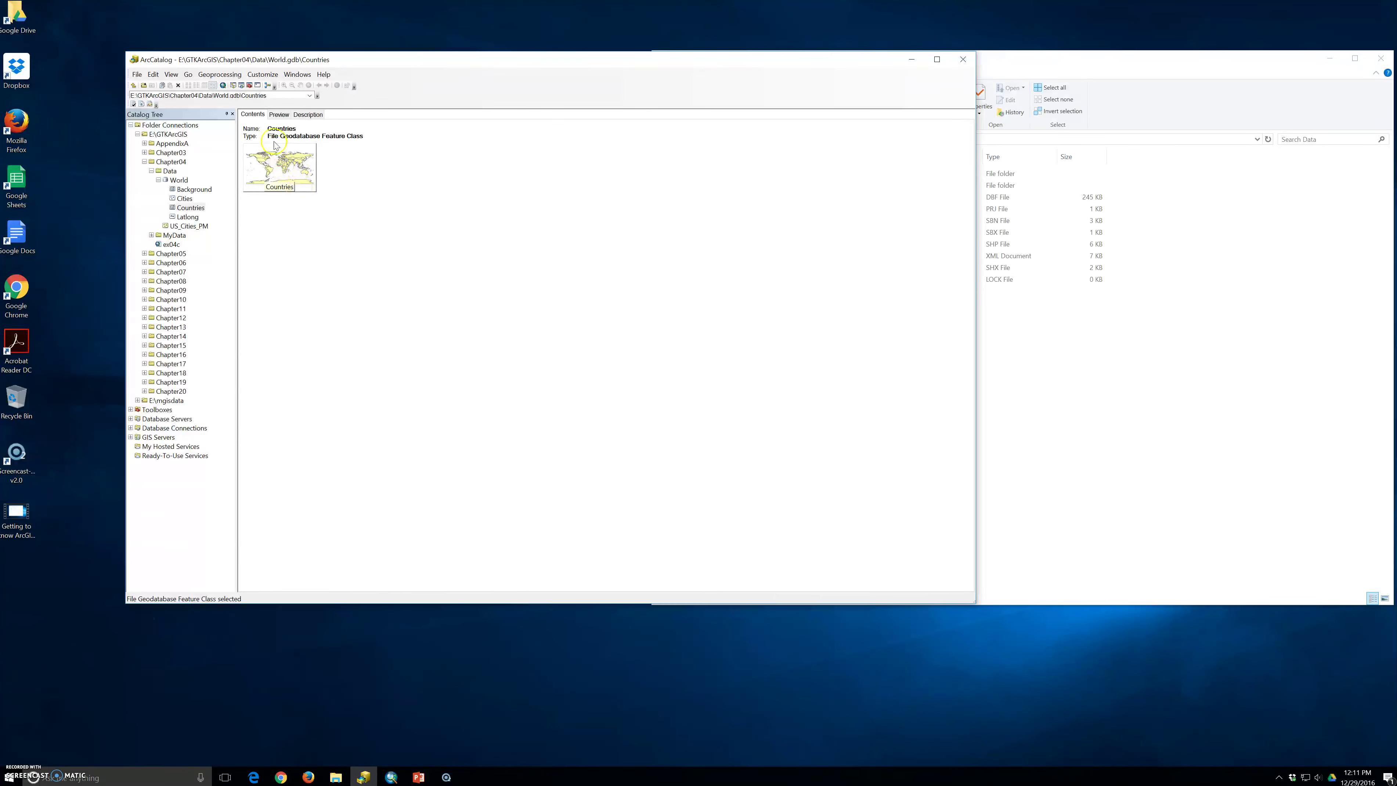
- Maximize the window with the Countries geography previewed and zoom in on Southeast Asia and Papua New Guinea
left_click(279, 116)
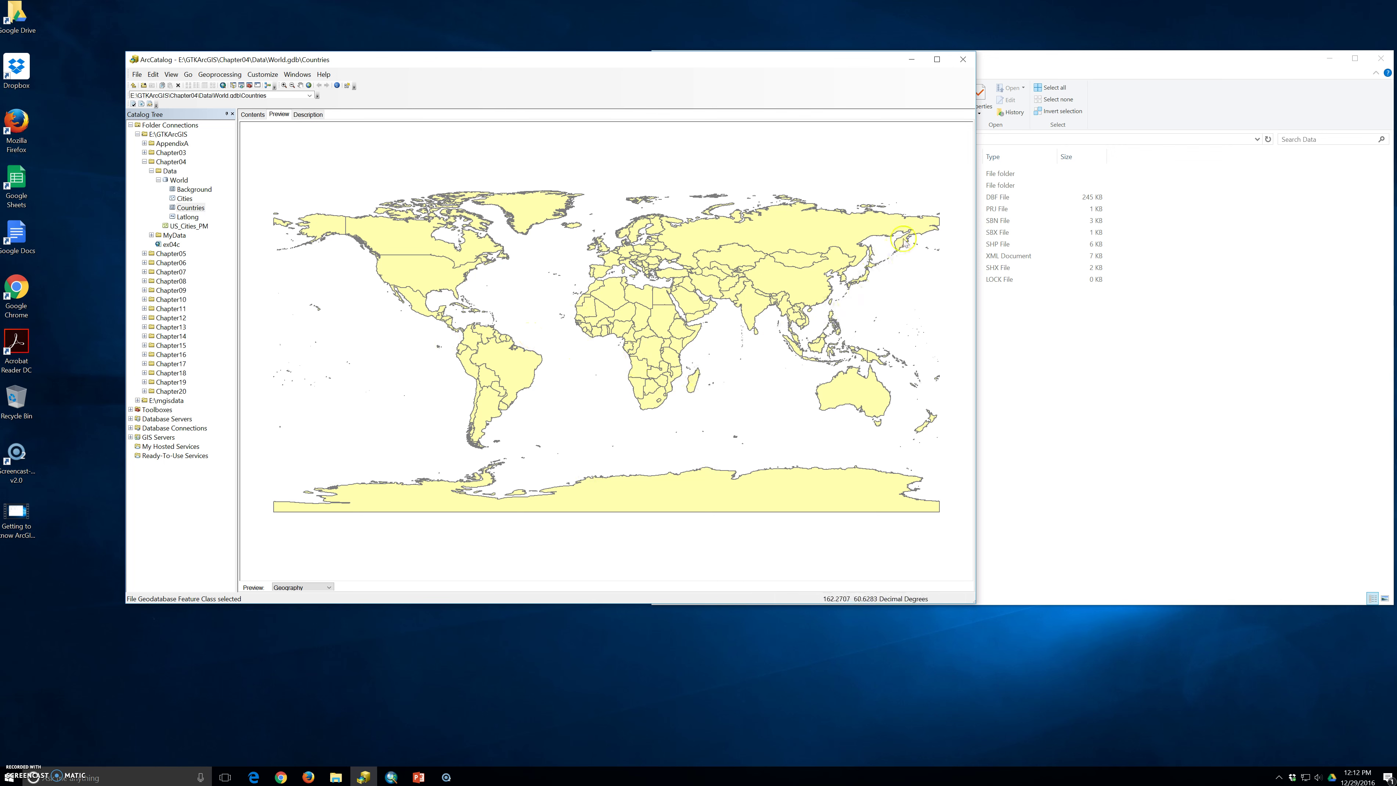
left_click(935, 58)
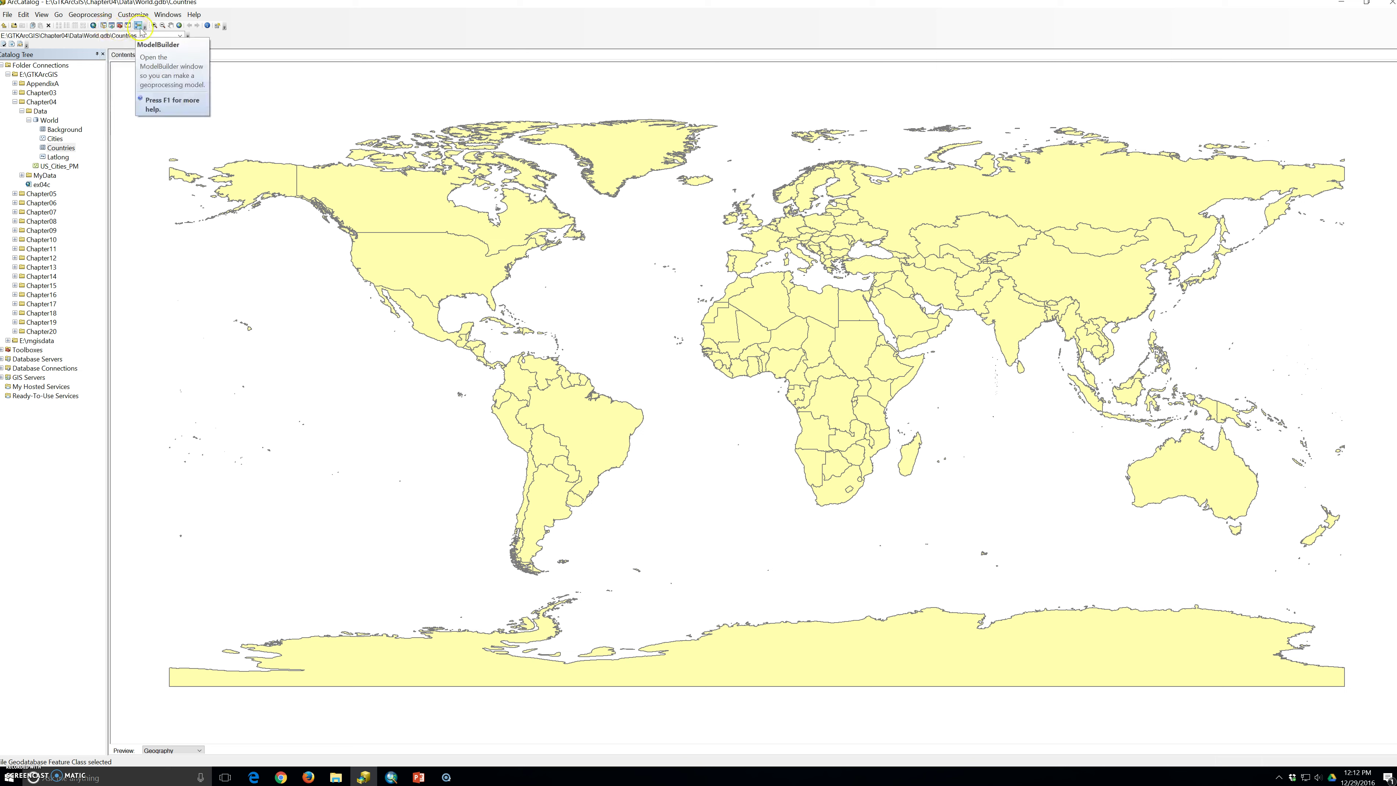
left_click(156, 26)
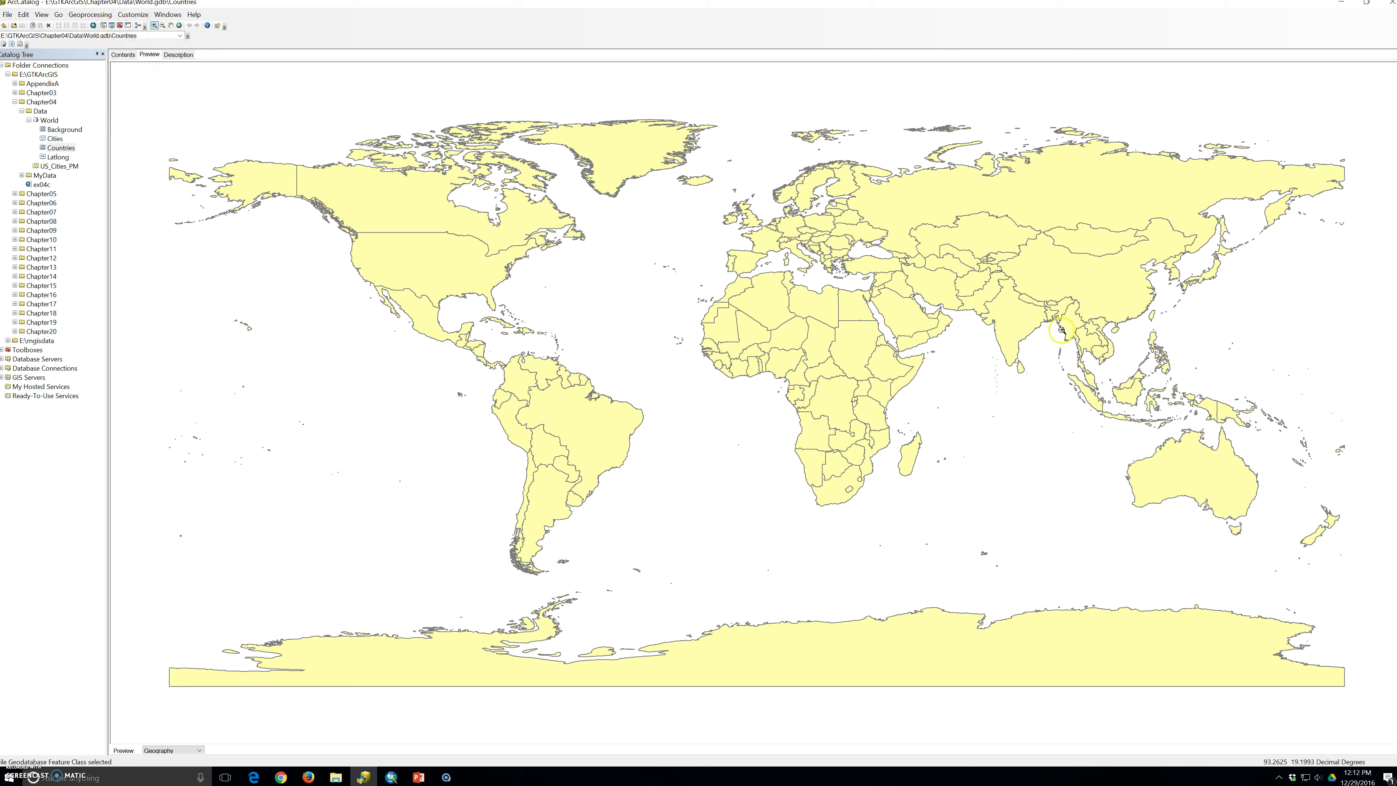
left_click_drag(1061, 330, 1323, 466)
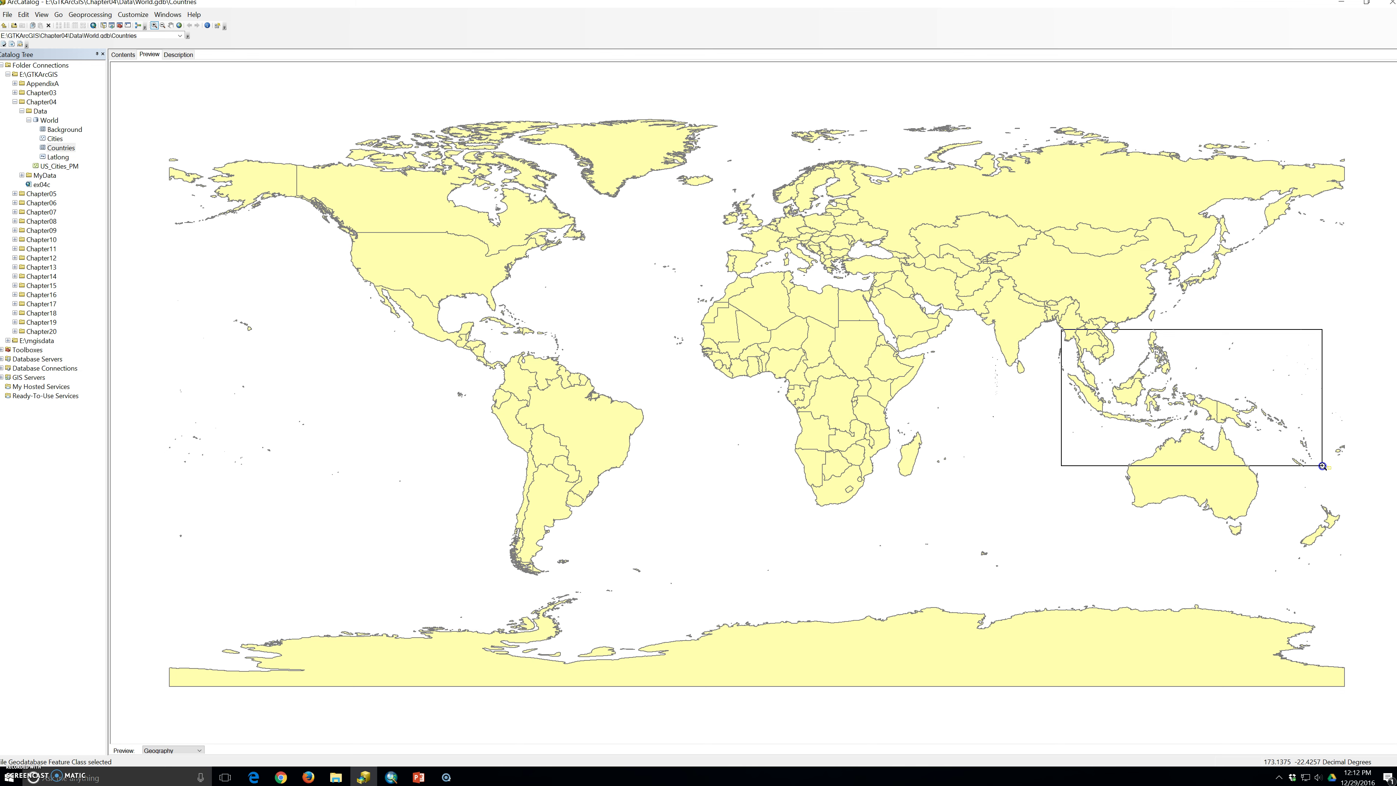
left_click_drag(1323, 466, 1323, 466)
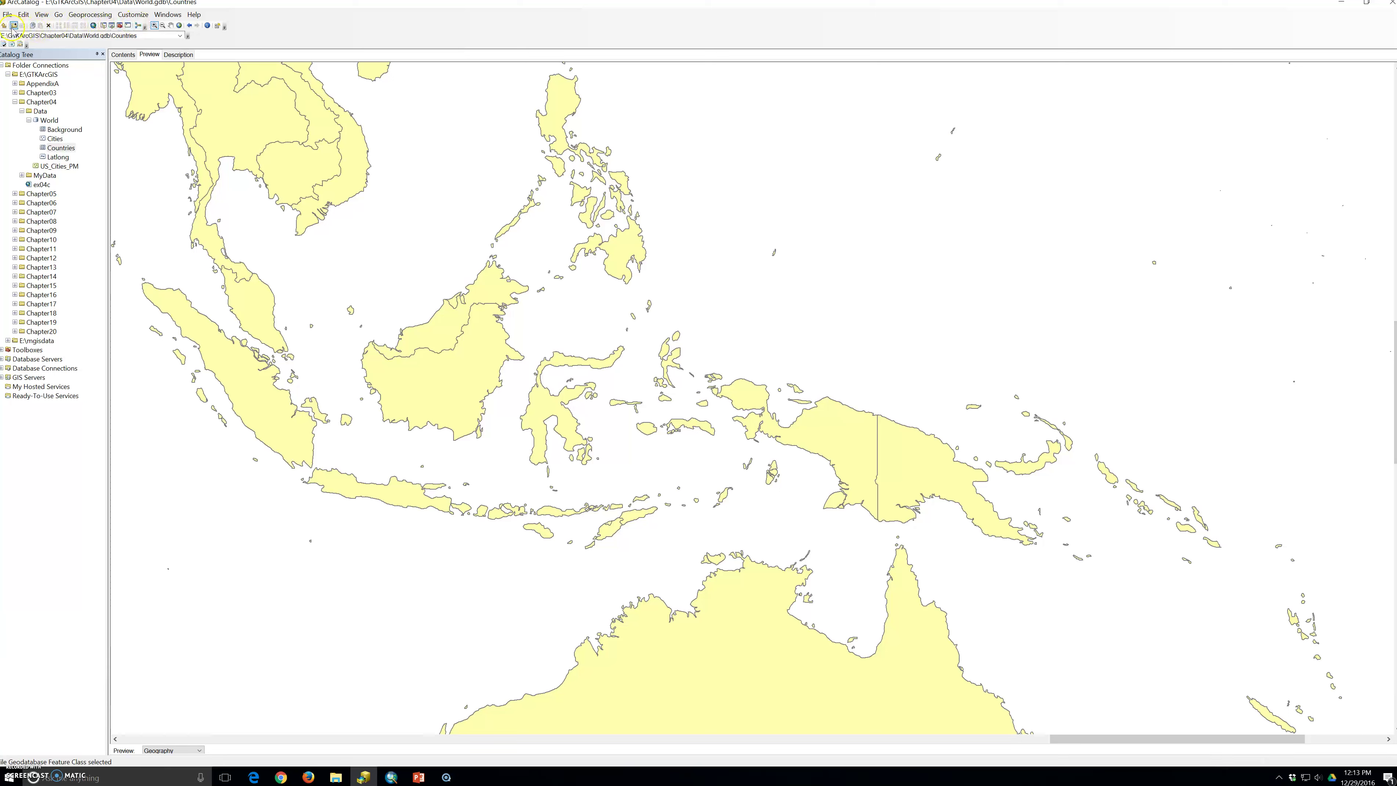
- Identify Papua New Guinea on the map, read its attributes in an enlarged results window, and close the results
left_click(208, 26)
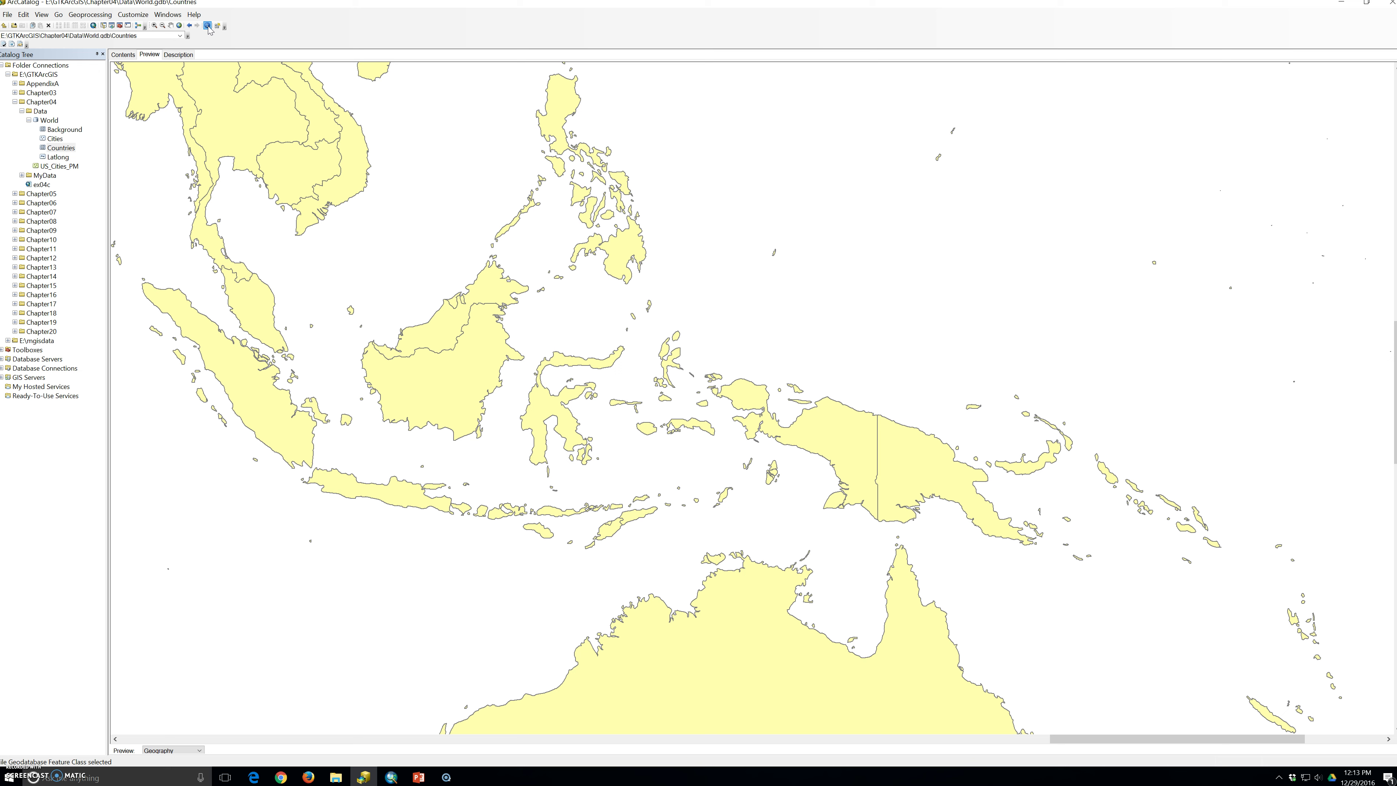
left_click(927, 463)
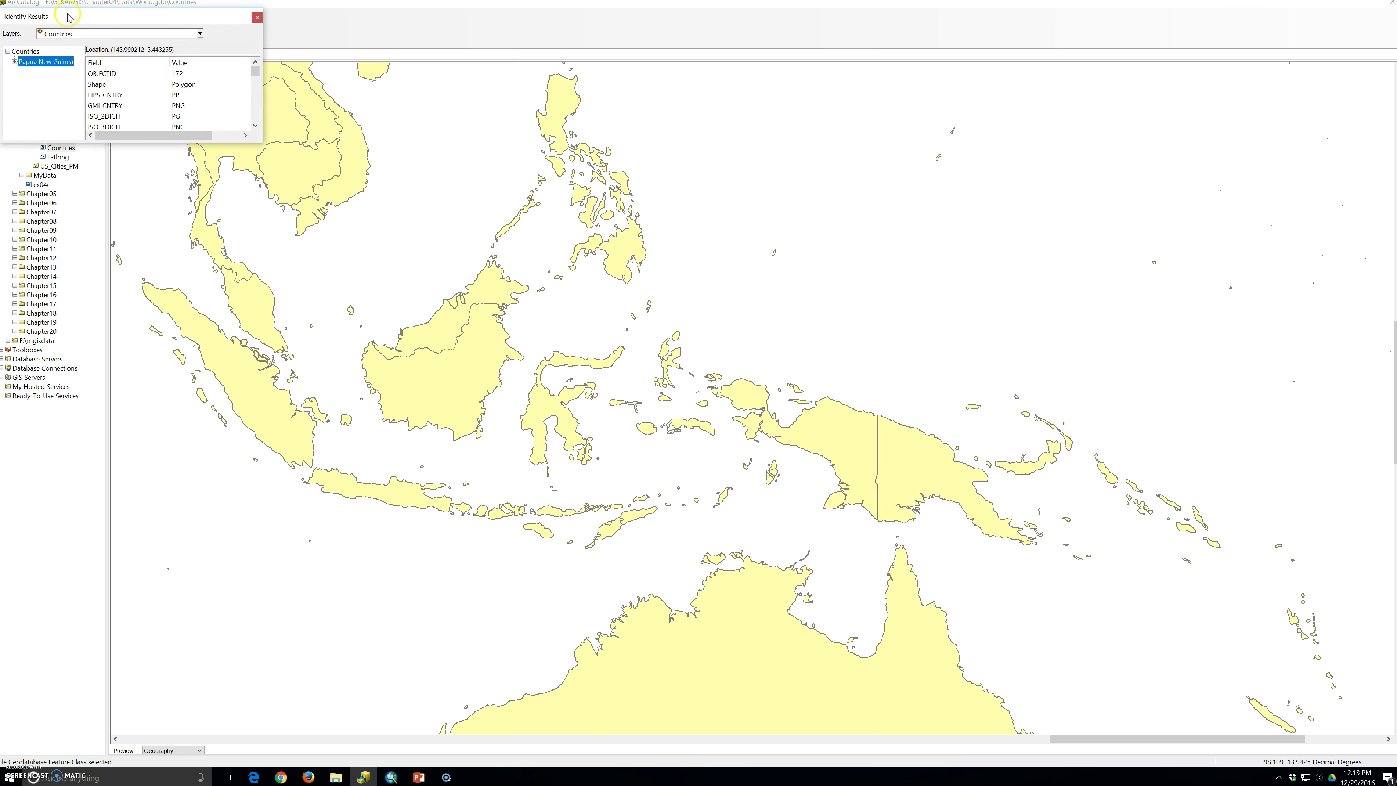
left_click(53, 65)
left_click(913, 469)
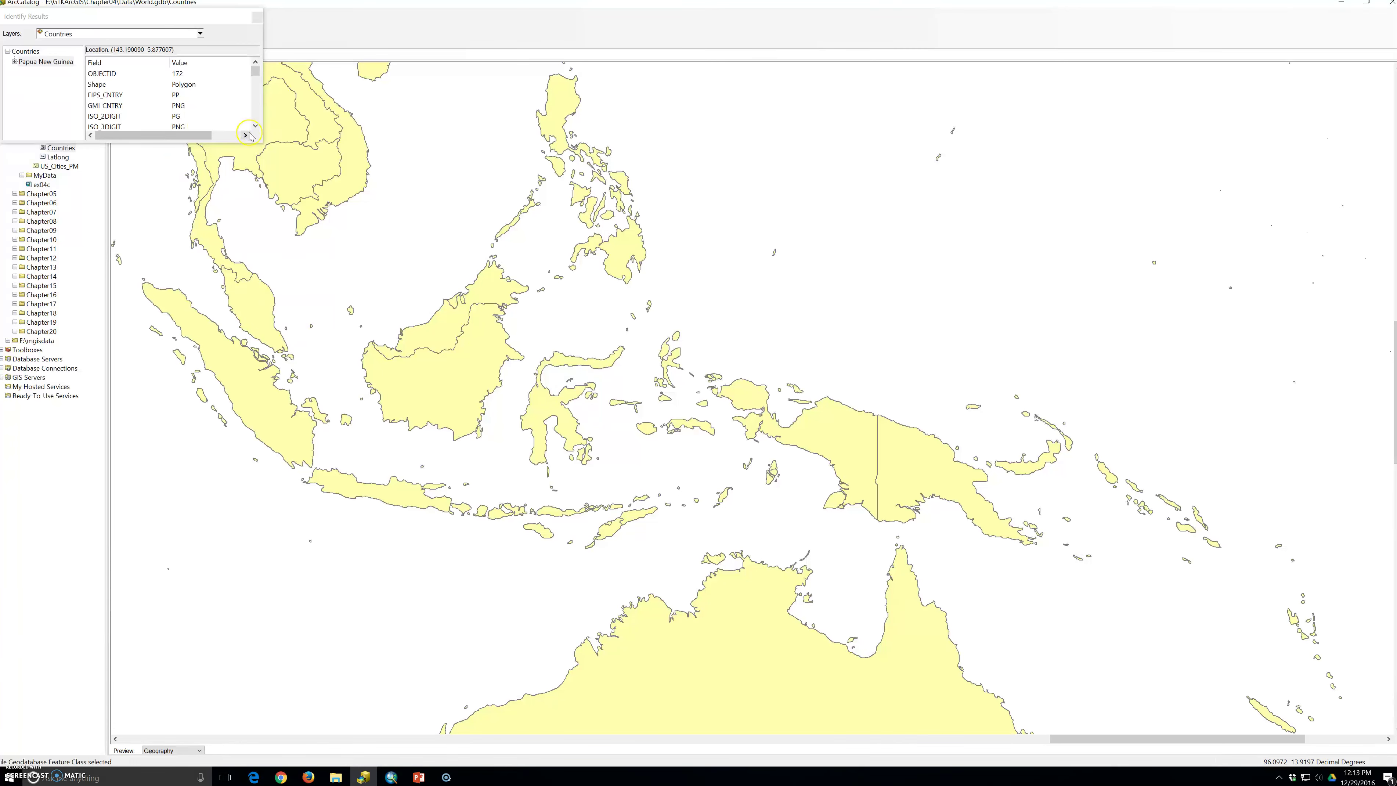
left_click_drag(257, 142, 660, 563)
left_click(137, 212)
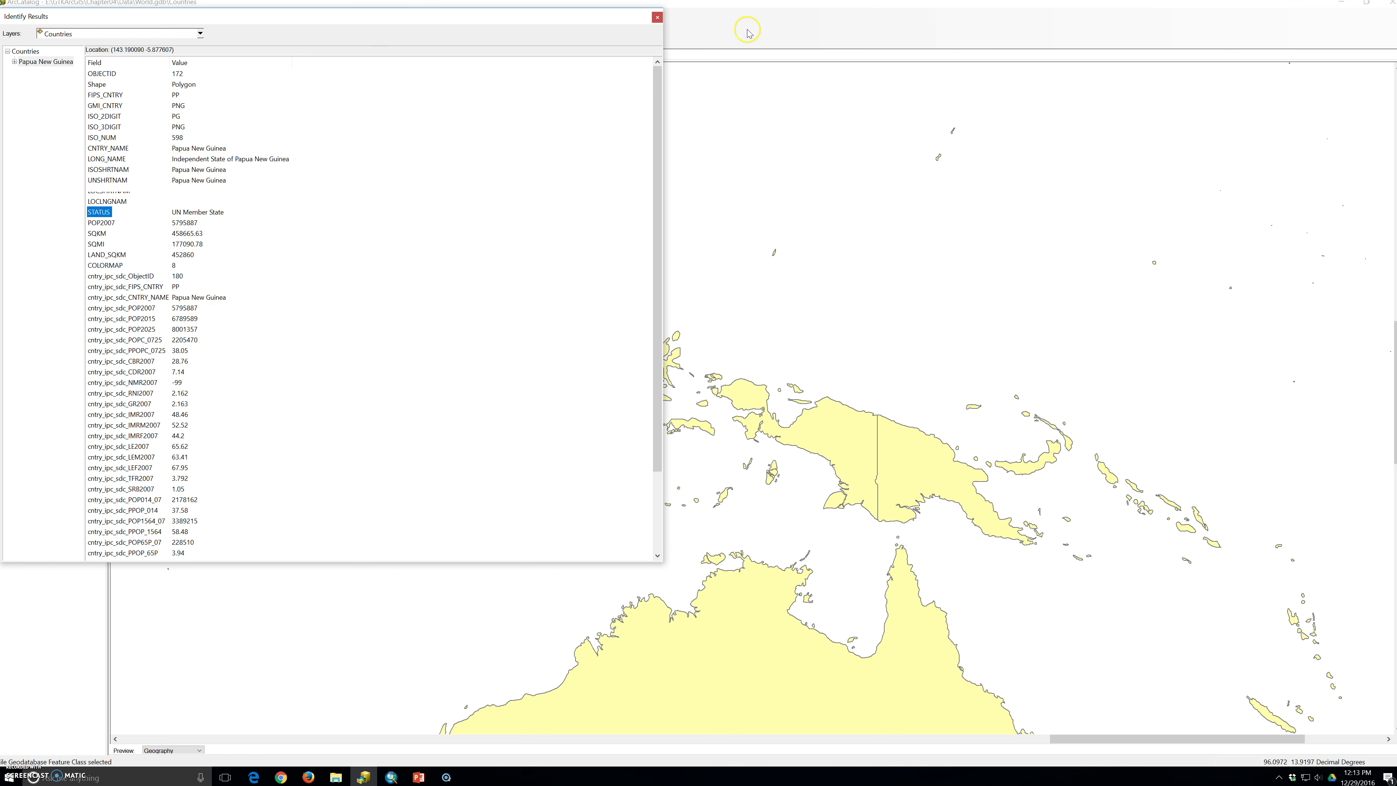
left_click(657, 18)
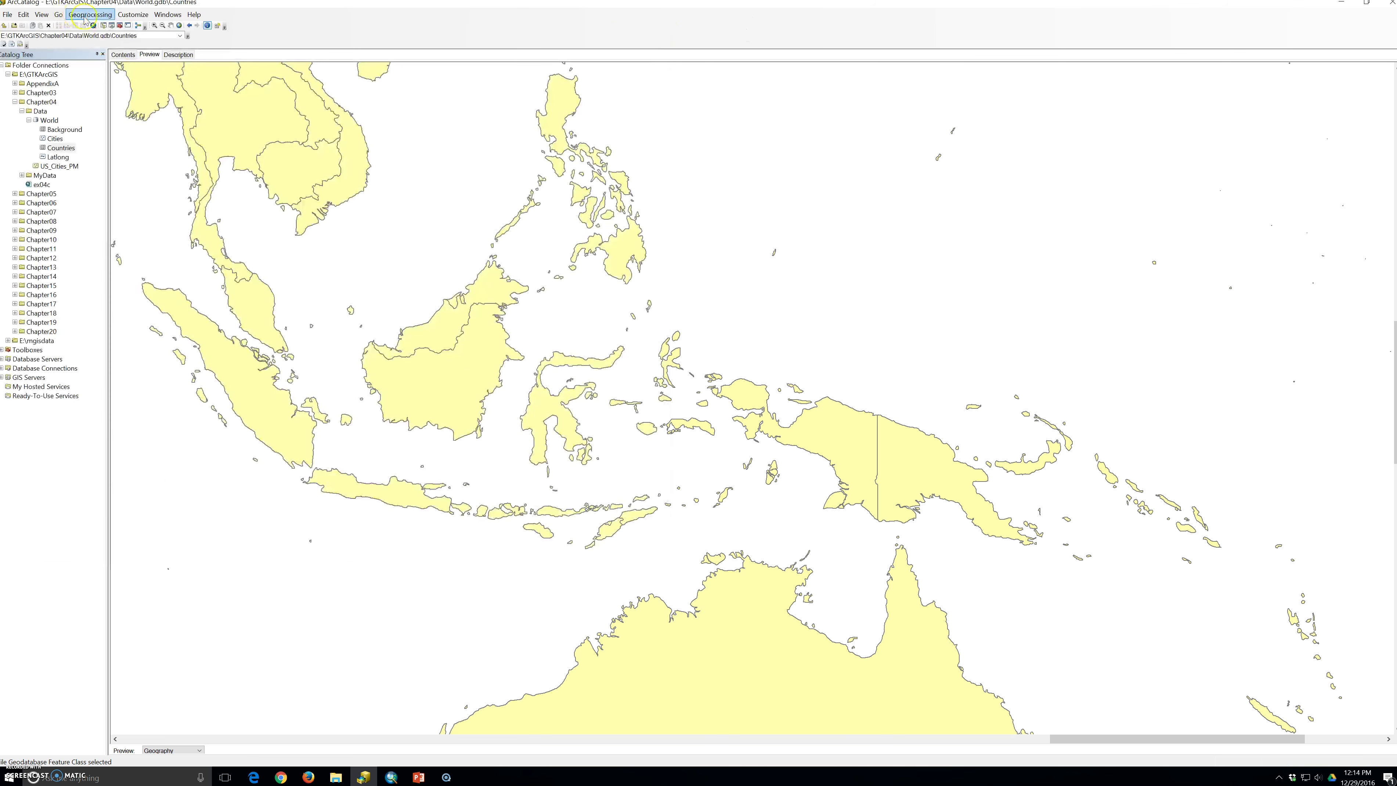
- Pan around the zoomed-in Countries preview, moving southeast past Australia and the Pacific islands
left_click(170, 25)
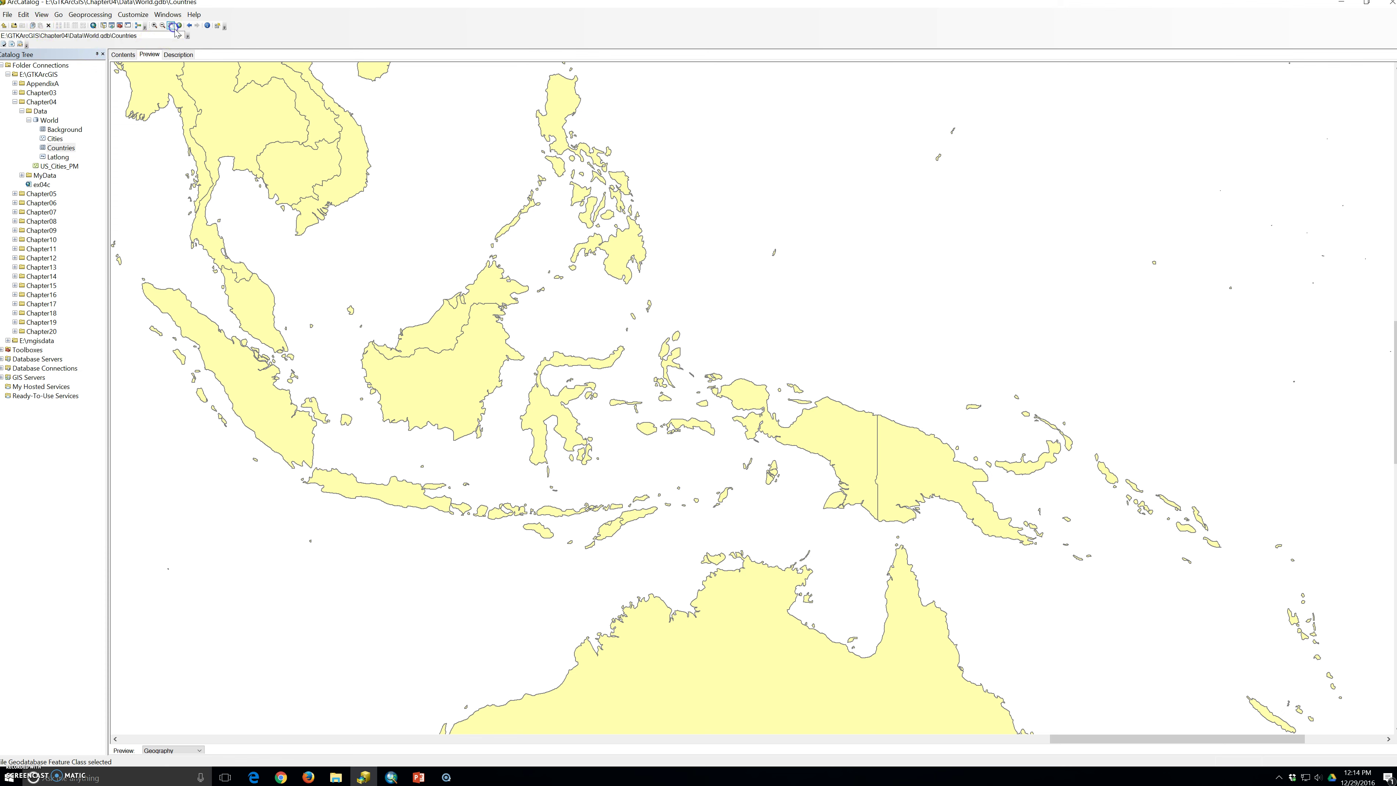
left_click_drag(526, 484, 519, 302)
left_click_drag(536, 532, 536, 415)
left_click_drag(505, 615, 505, 508)
left_click_drag(570, 572, 421, 552)
left_click_drag(693, 568, 559, 568)
left_click_drag(984, 627, 657, 606)
left_click_drag(854, 671, 711, 640)
left_click_drag(817, 635, 627, 705)
left_click_drag(571, 465, 561, 391)
left_click_drag(1265, 358, 666, 357)
left_click_drag(1331, 375, 1213, 377)
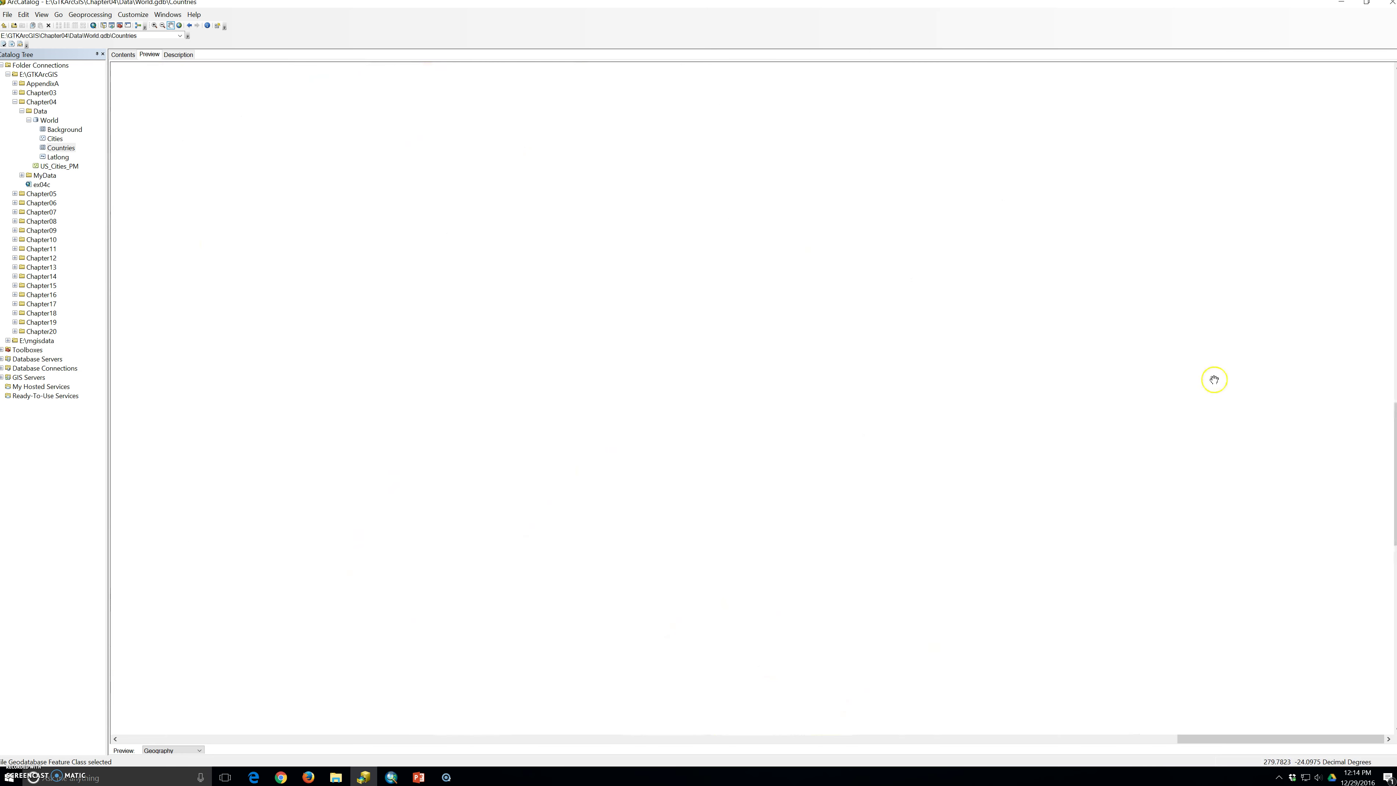
left_click_drag(1313, 357, 621, 387)
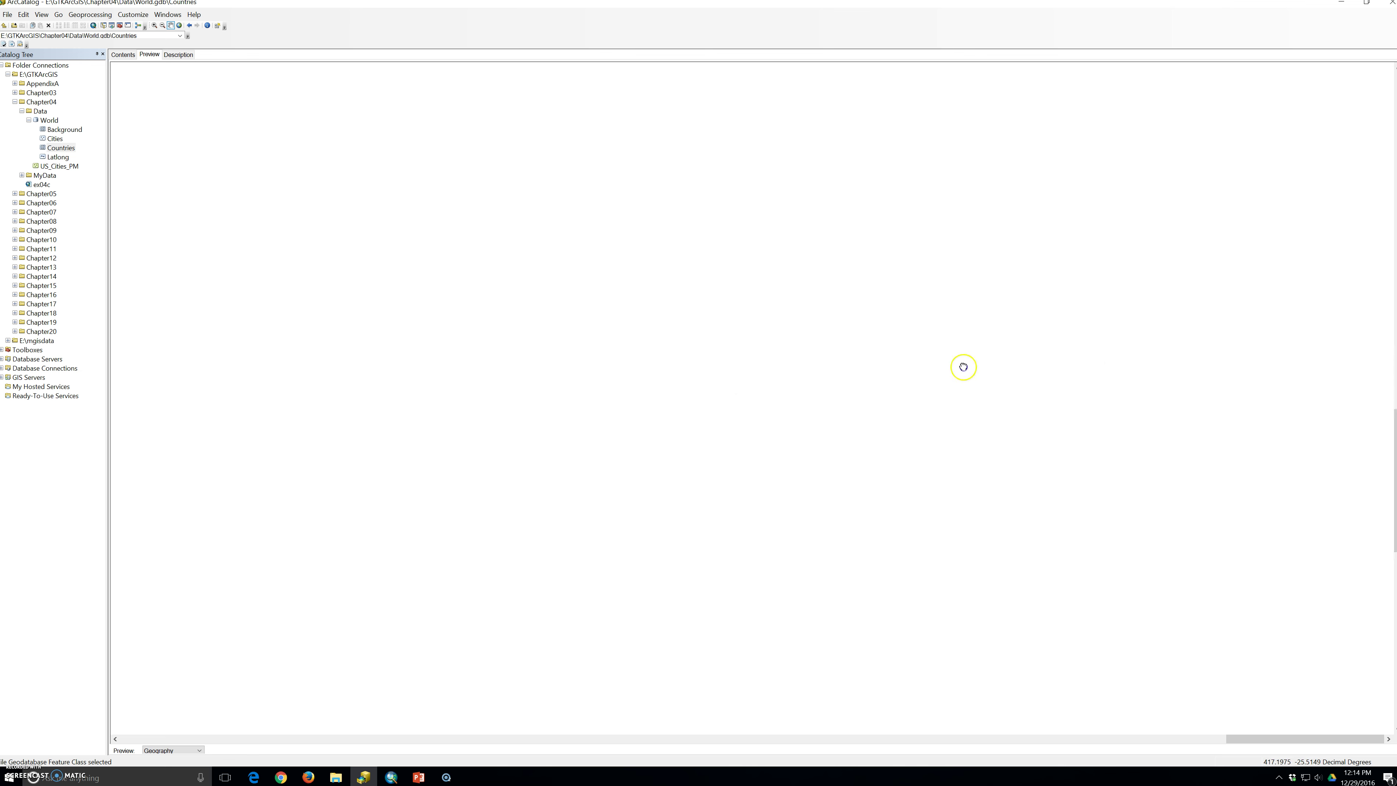
left_click_drag(865, 351, 45, 290)
left_click(45, 286)
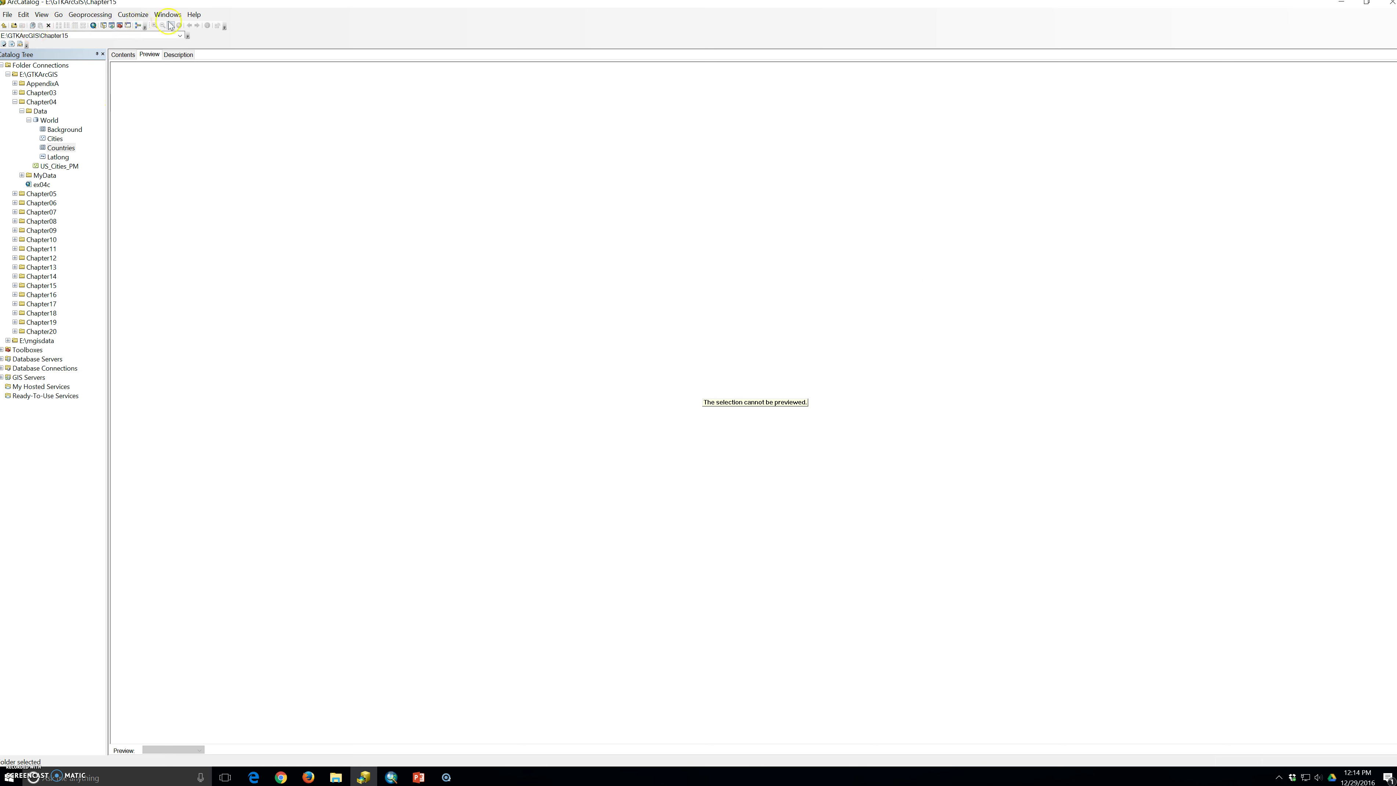
left_click(104, 25)
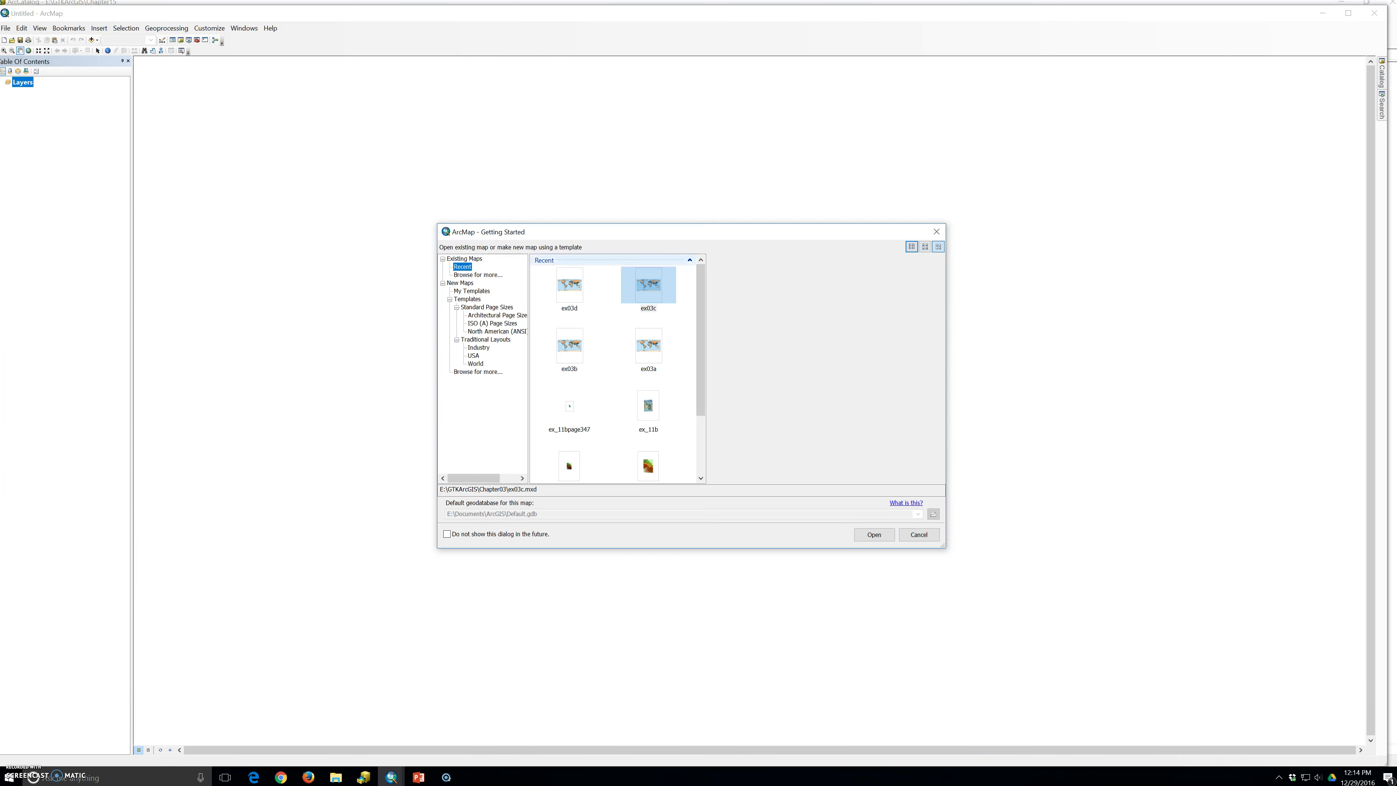
left_click(937, 234)
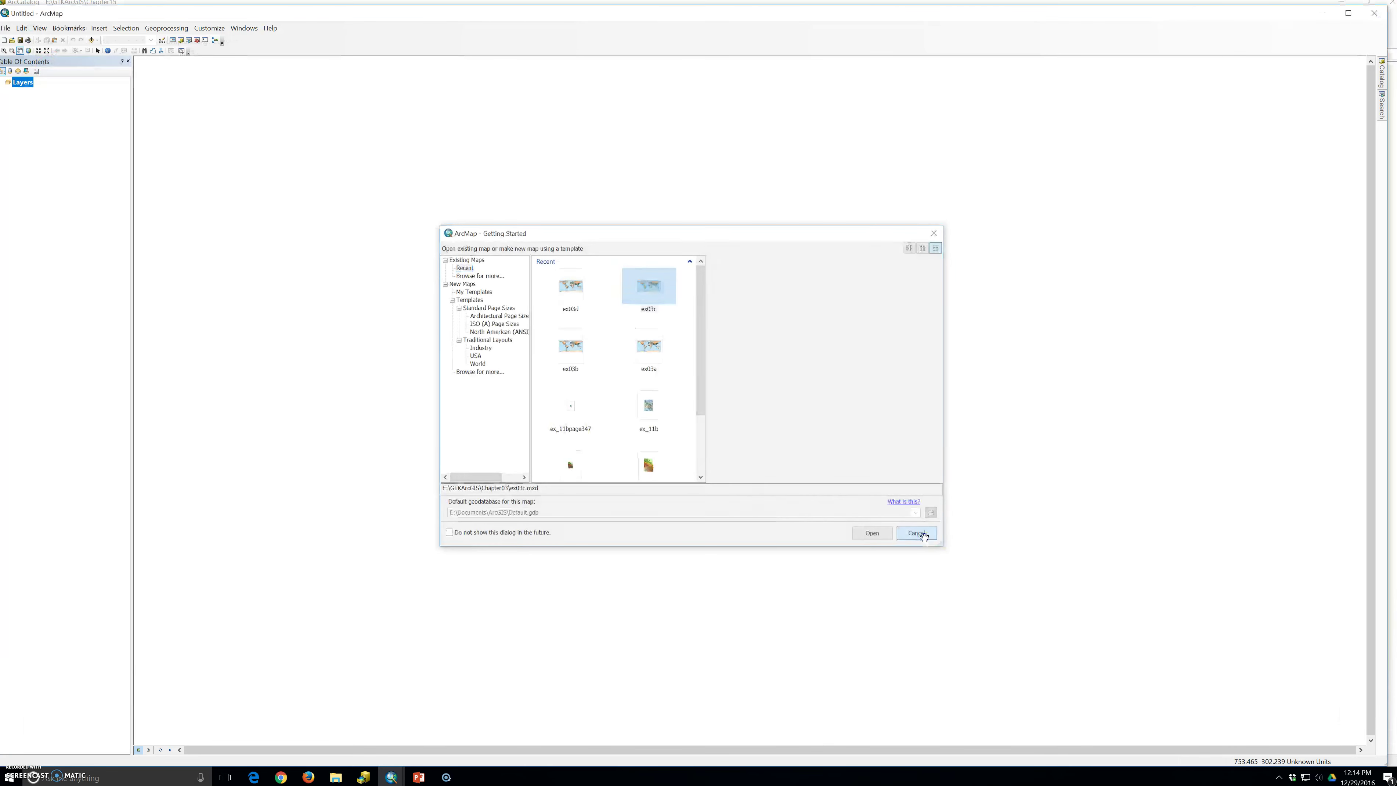
left_click(925, 536)
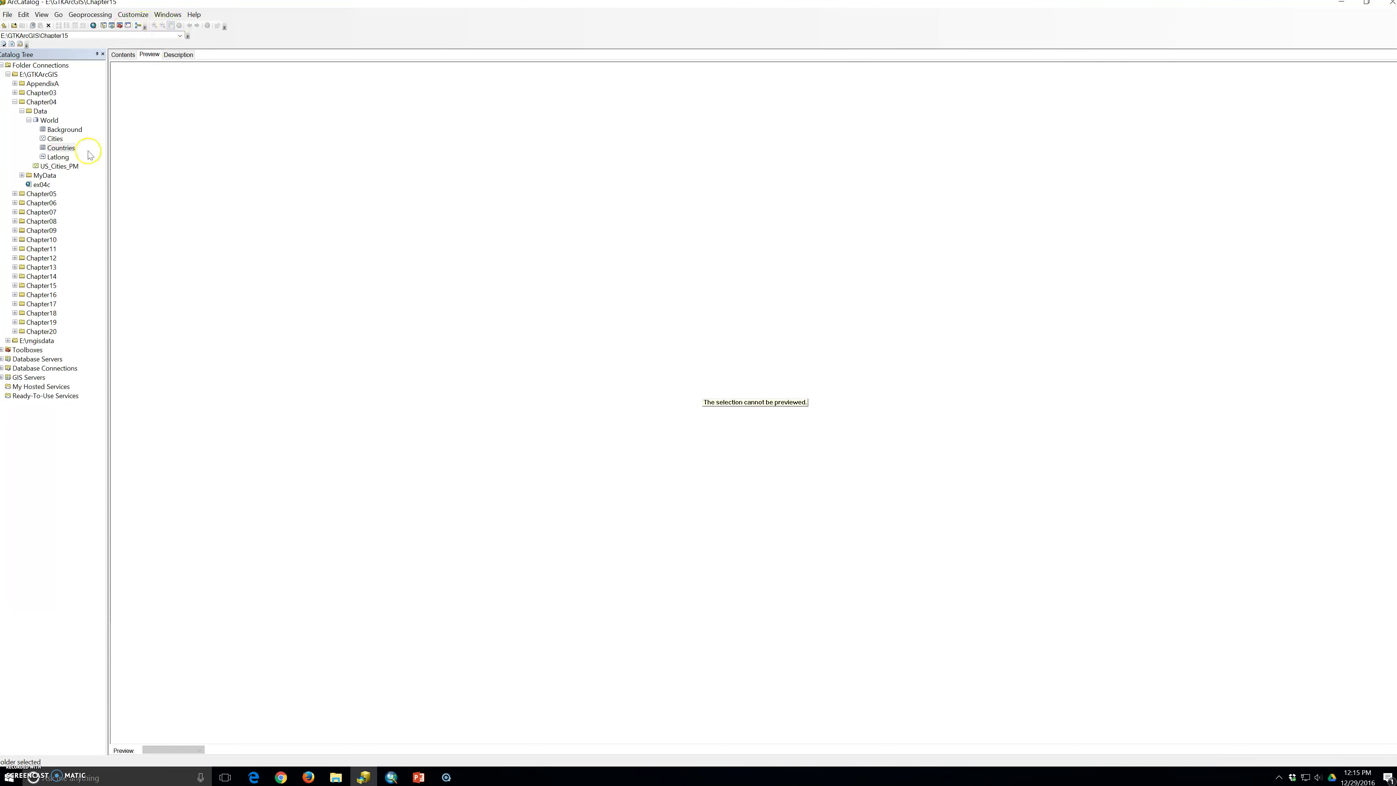
- Reselect the Countries feature class at full extent and switch its preview to Table
left_click(66, 150)
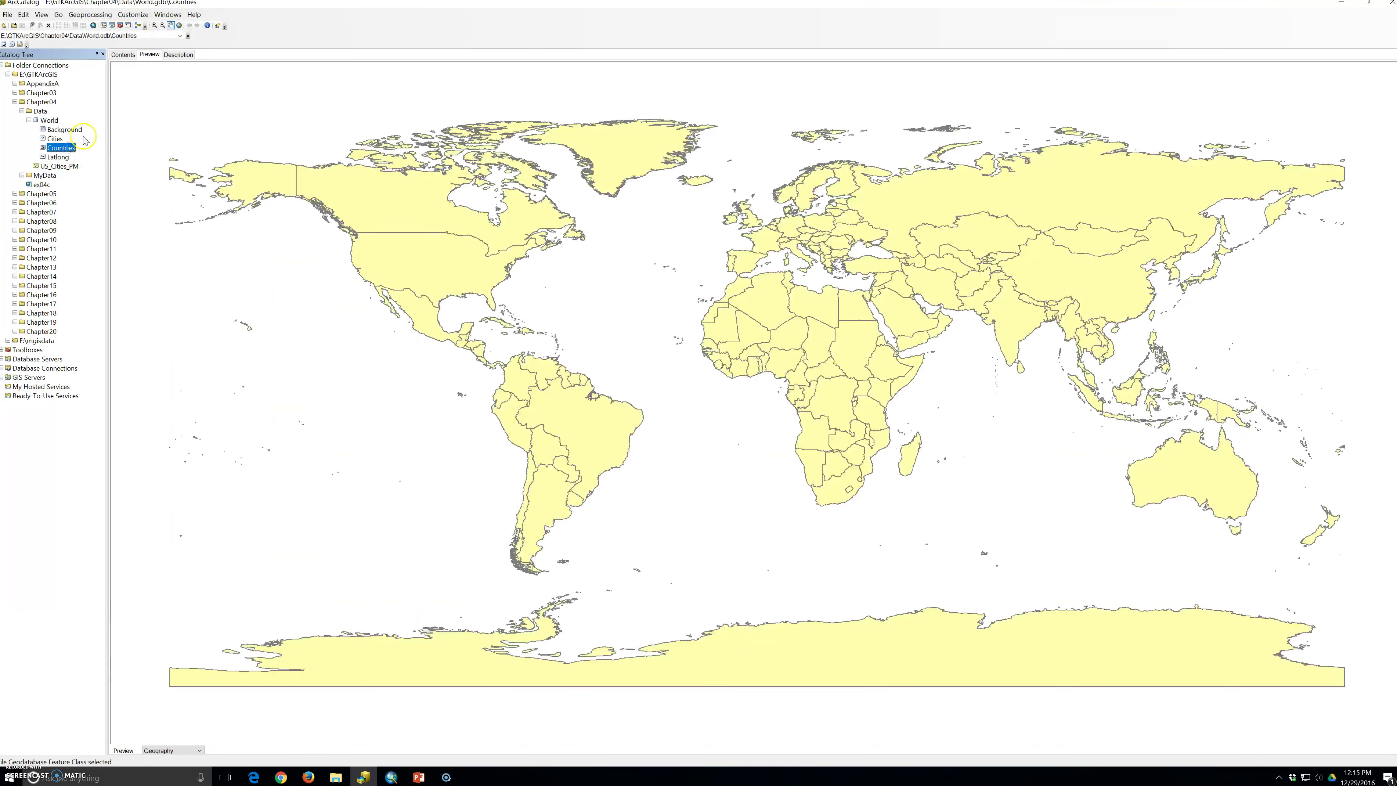
left_click(180, 25)
left_click(182, 13)
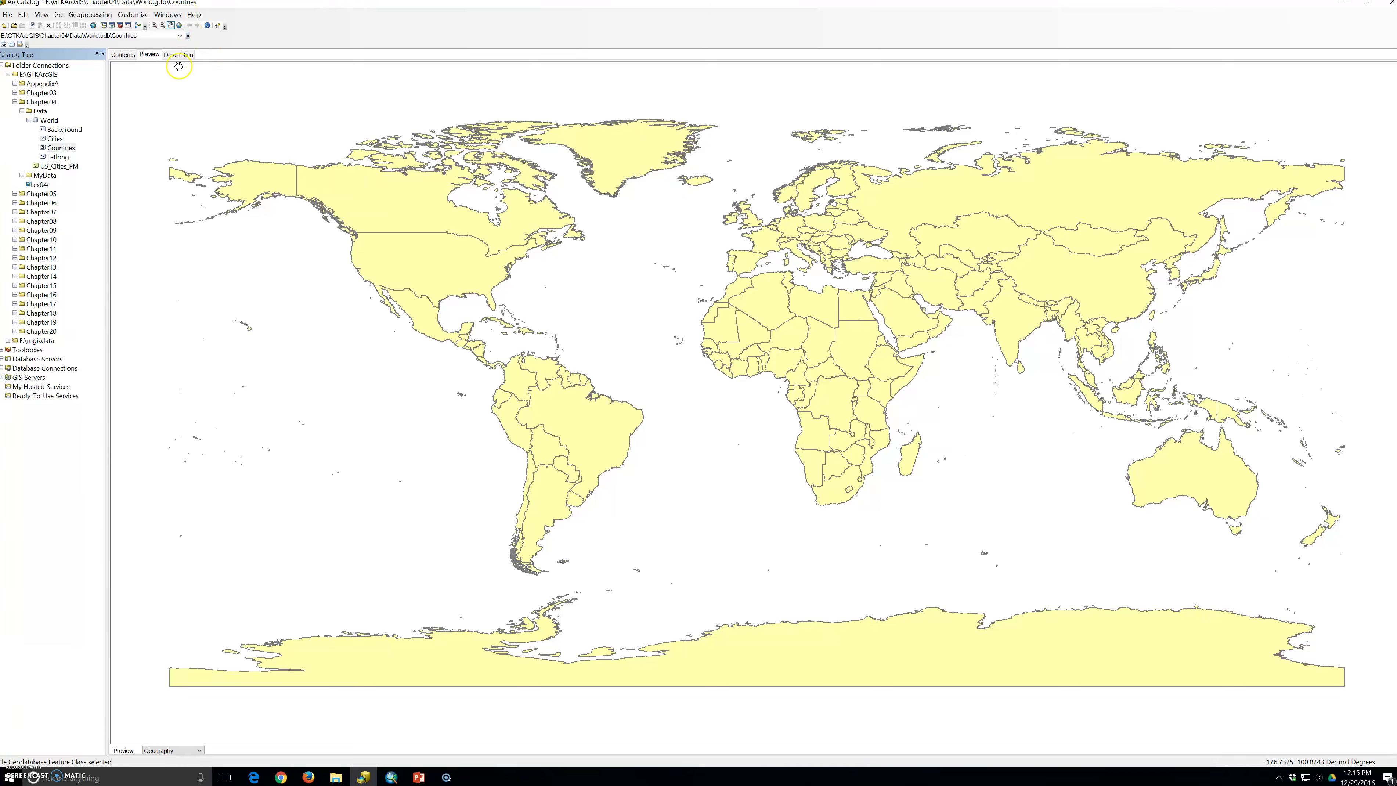
left_click(199, 750)
left_click(171, 763)
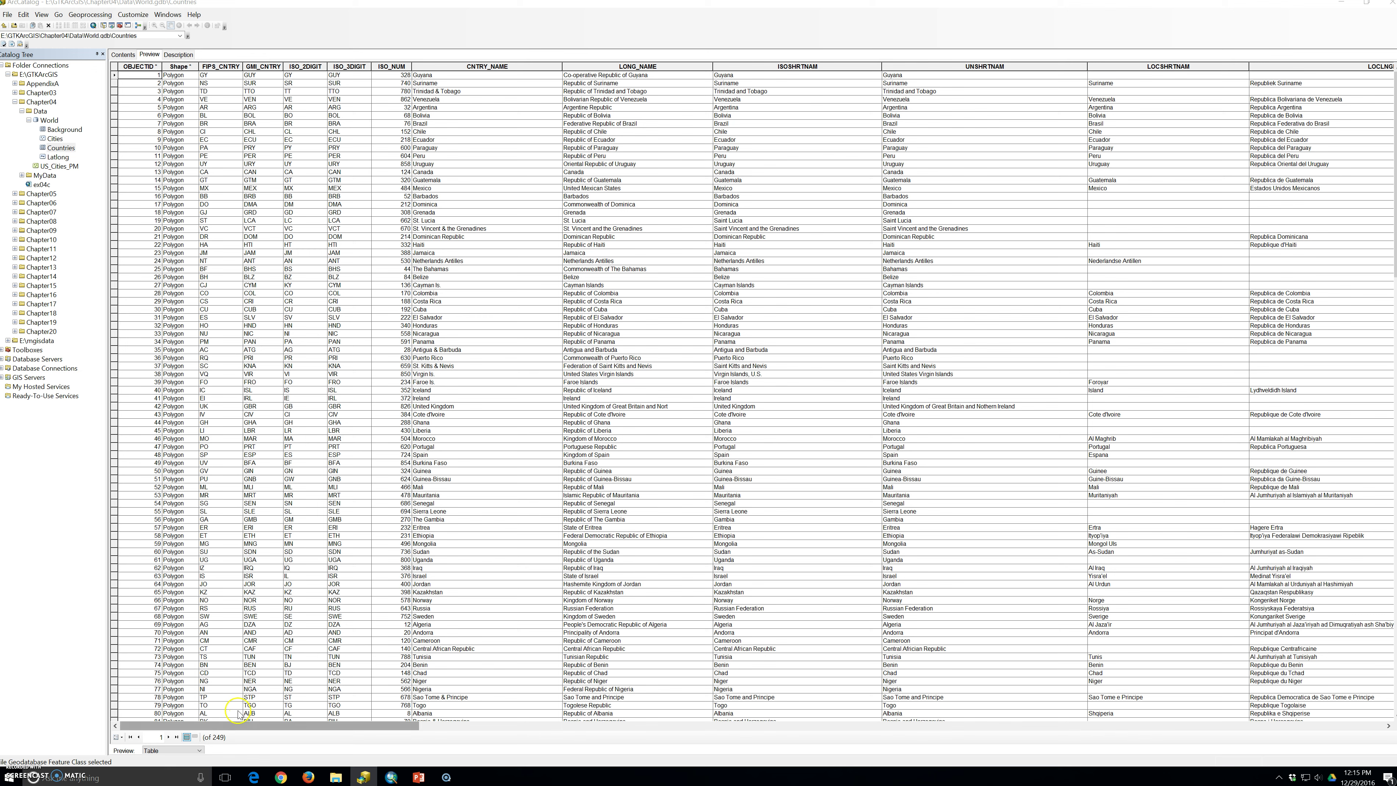
- Examine the attribute fields across the Countries table through to the last columns
left_click(203, 726)
left_click(152, 749)
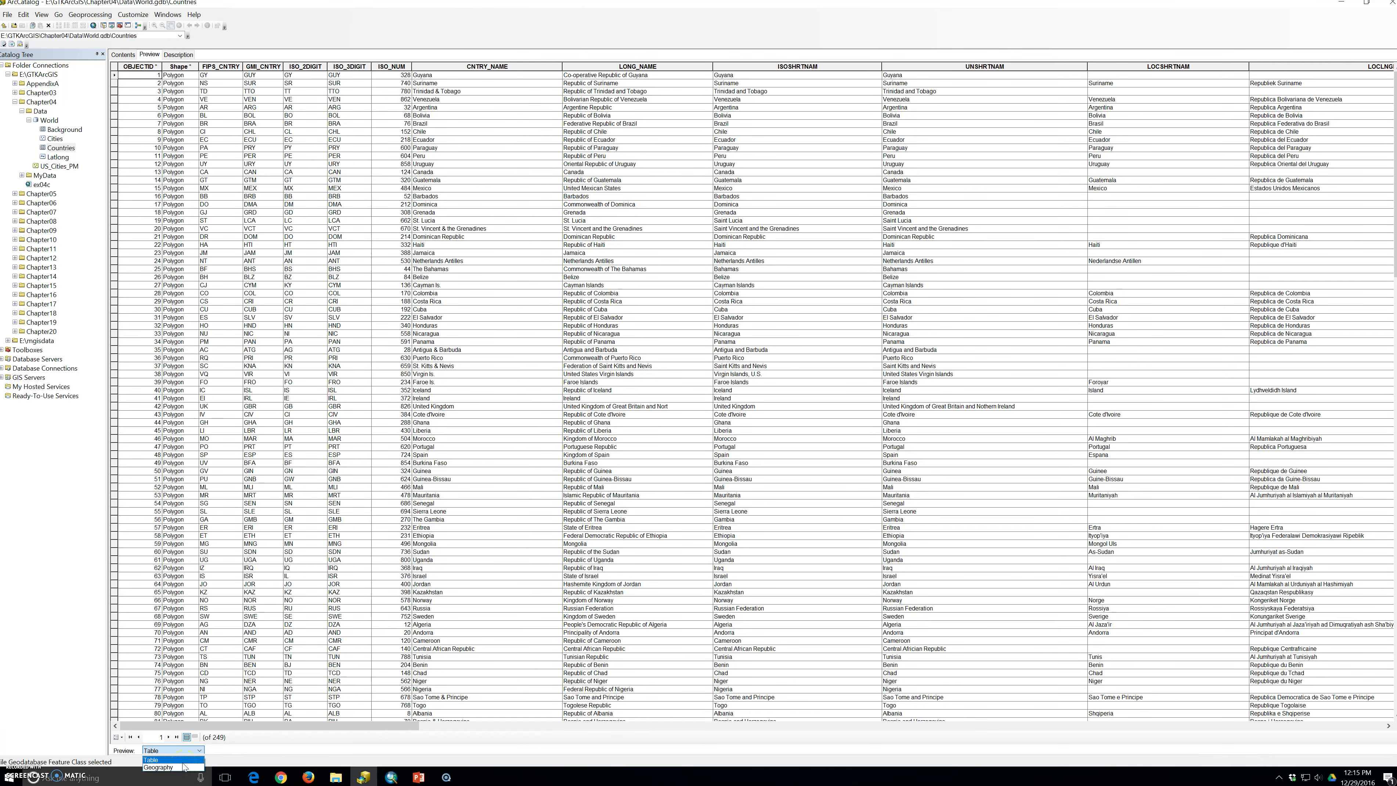
left_click(171, 761)
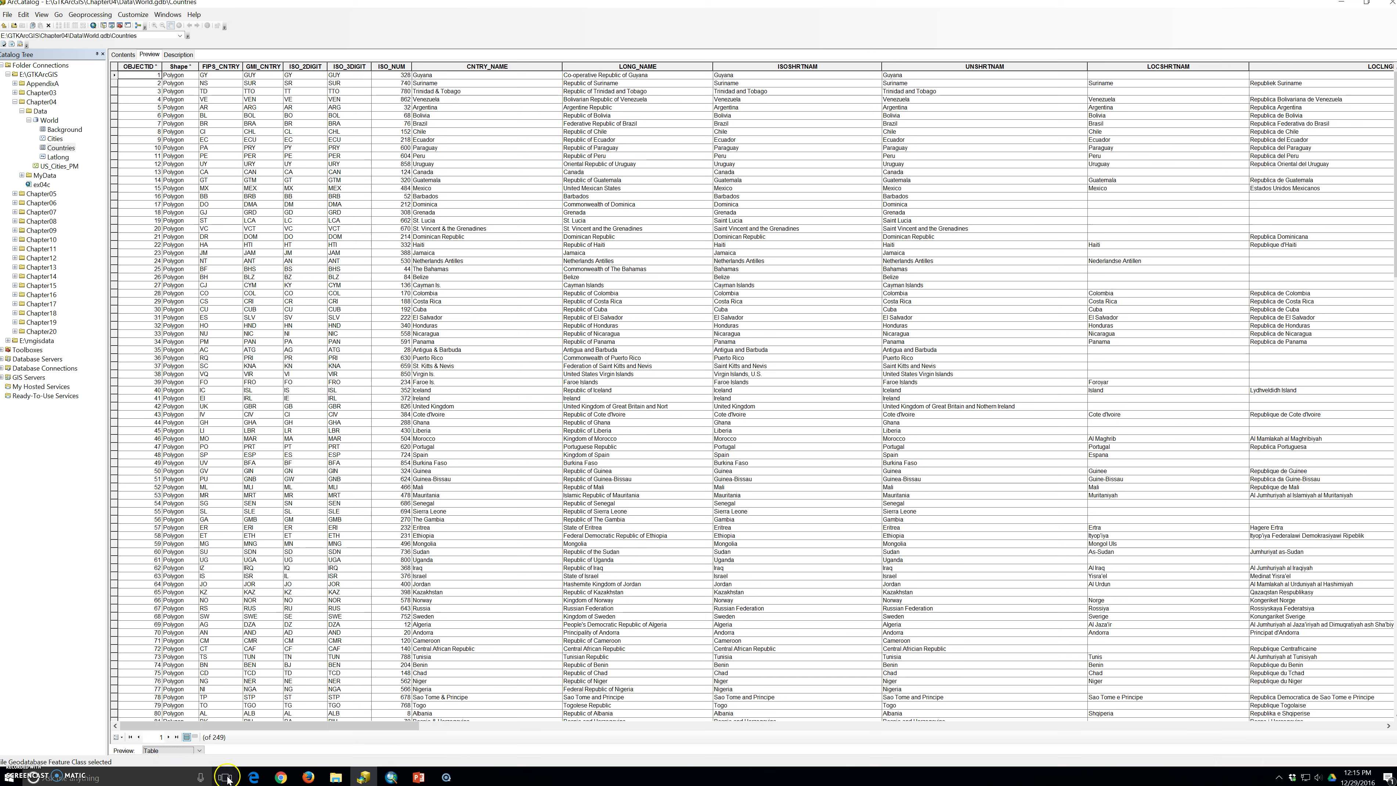
left_click_drag(270, 732, 1209, 762)
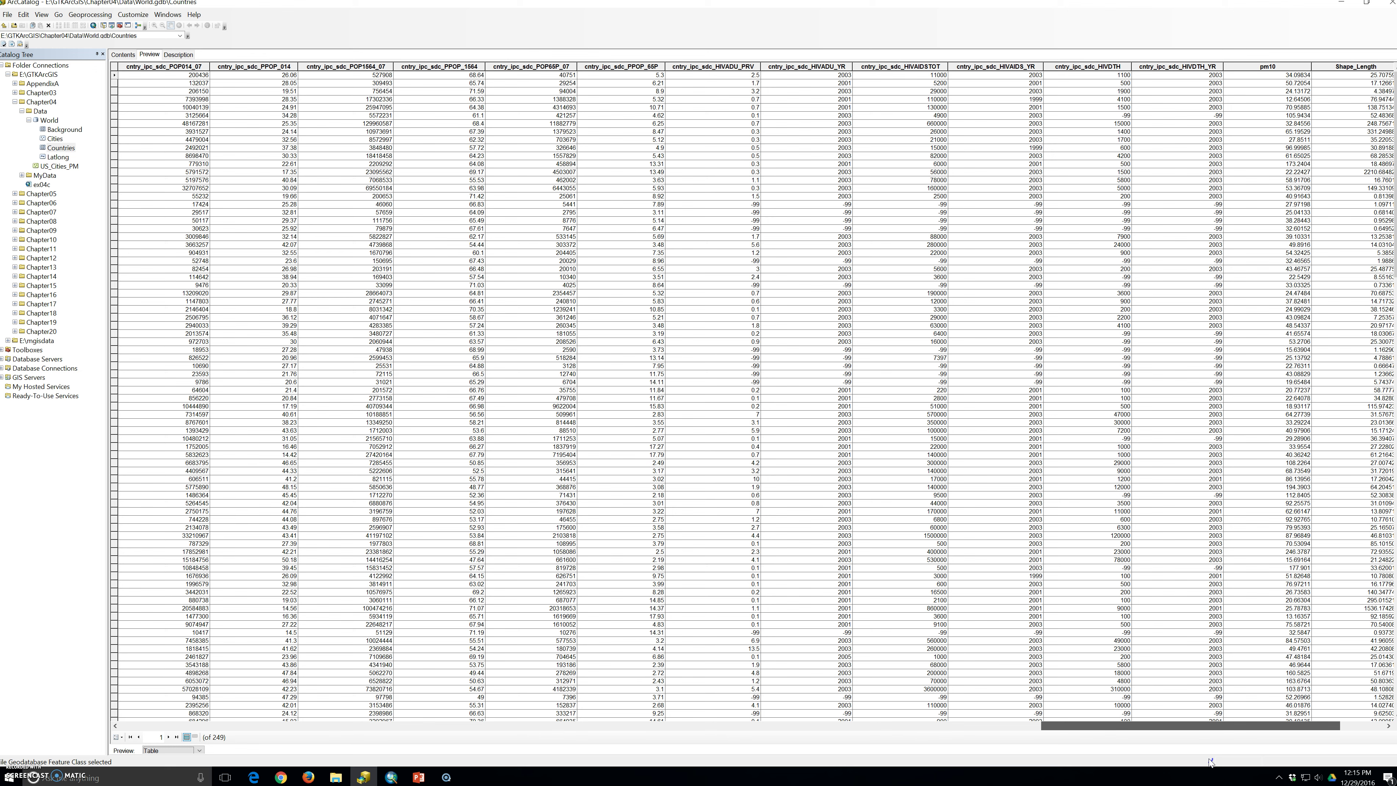
left_click(1210, 760)
left_click_drag(1210, 762, 1174, 781)
- Switch the Countries preview back to Geography and open the feature class's description
left_click(111, 777)
left_click(270, 751)
left_click(200, 750)
left_click(162, 762)
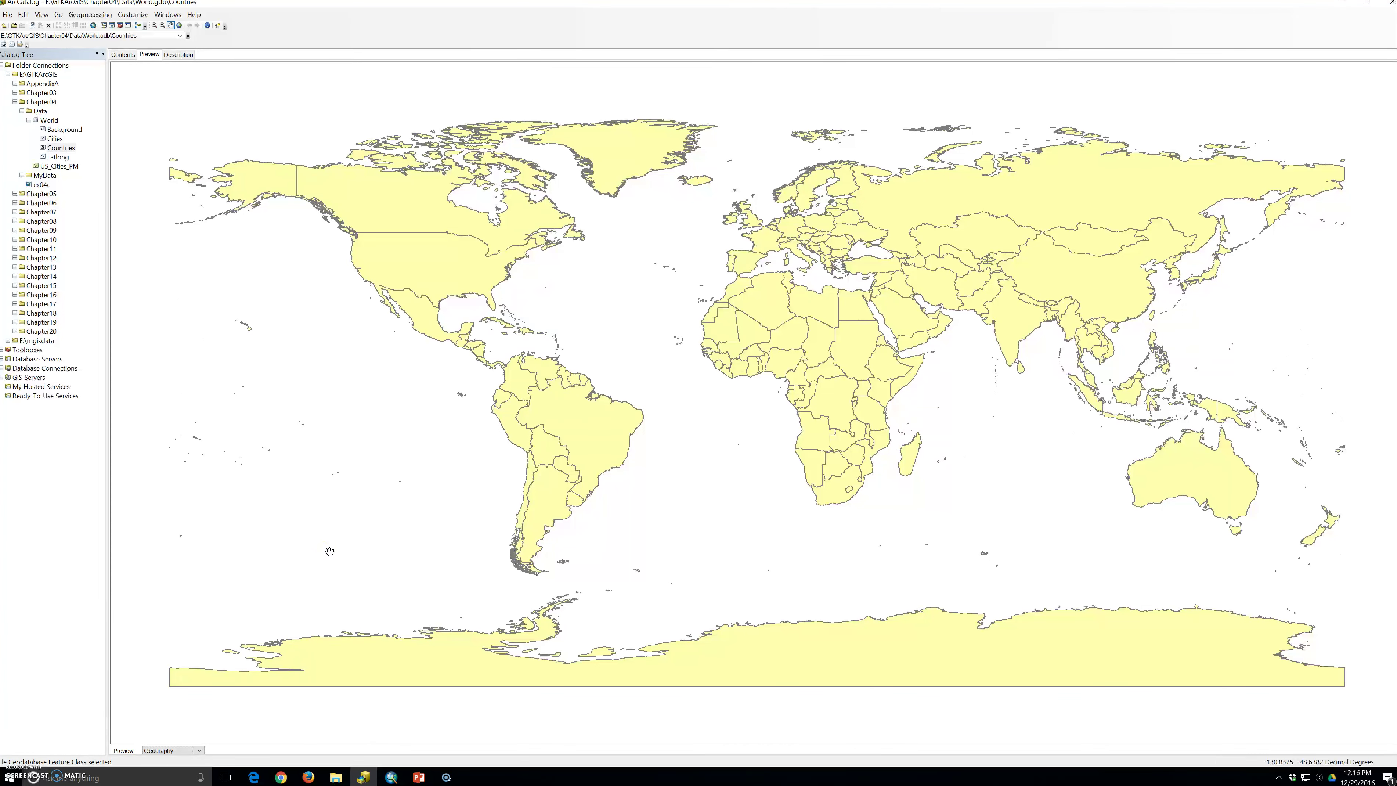
left_click(328, 554)
left_click(176, 57)
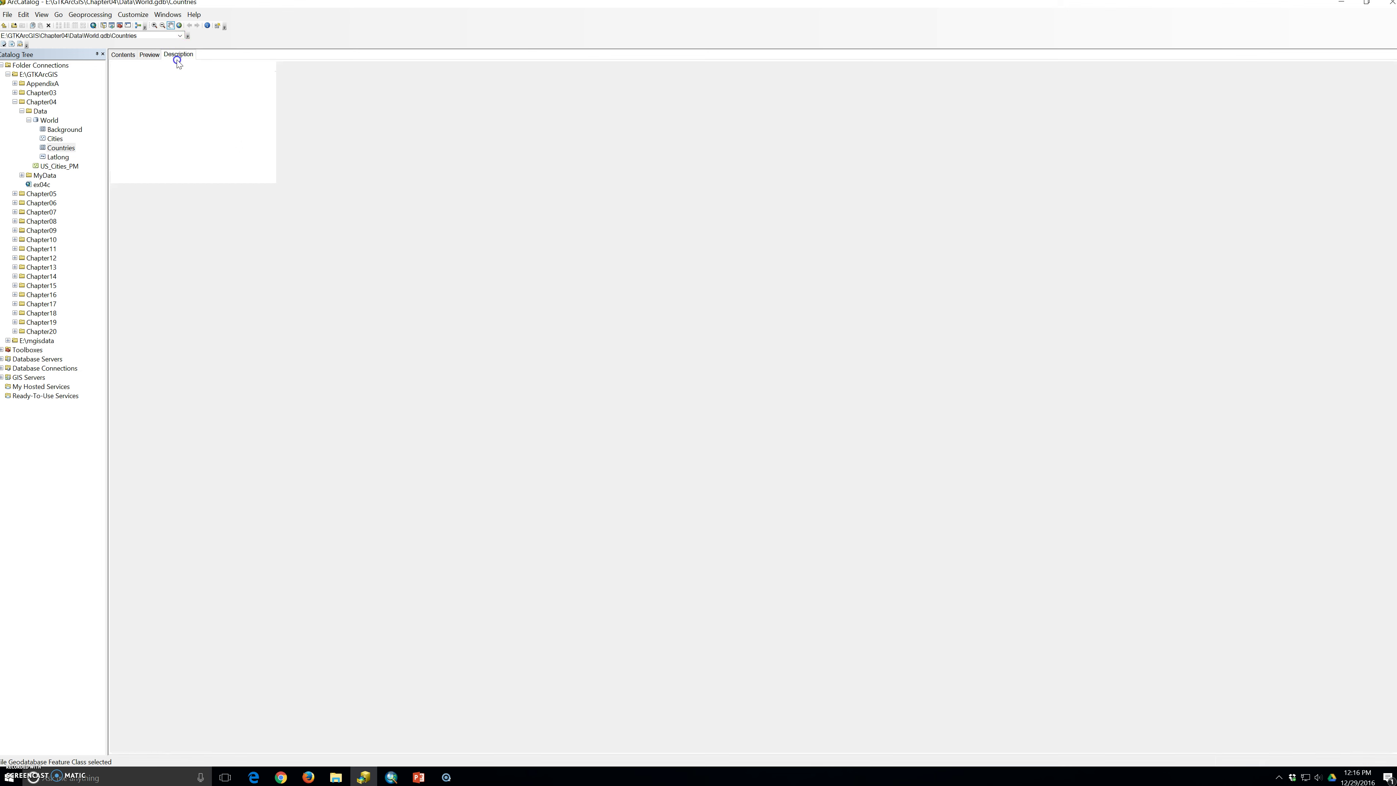